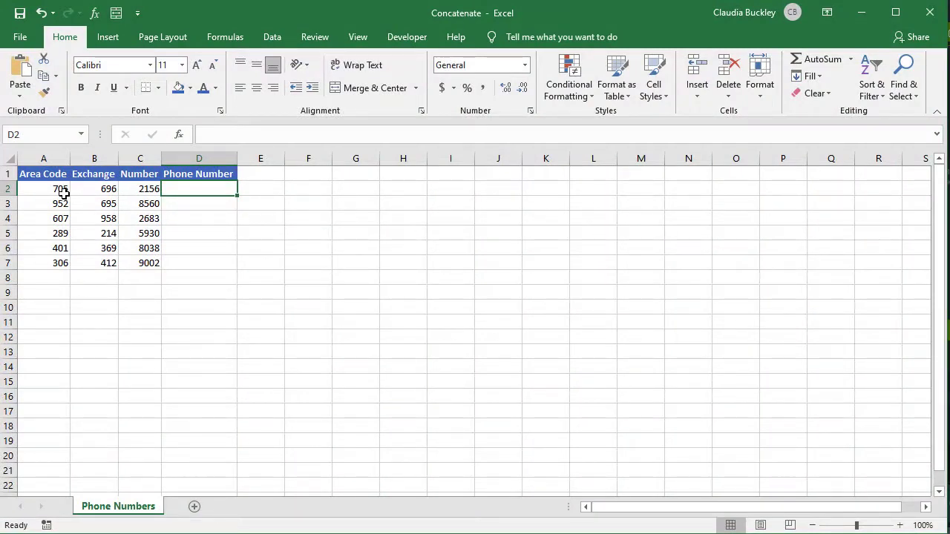
Step: Enter =A2&B2&C2 in D2 to join row 2's area code, exchange and number
left_click_drag(64, 191, 142, 188)
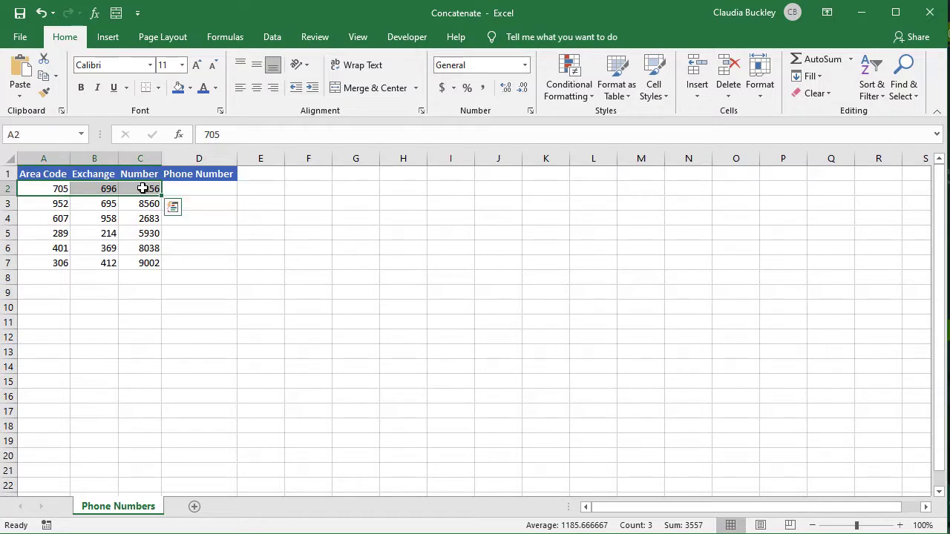
left_click(189, 193)
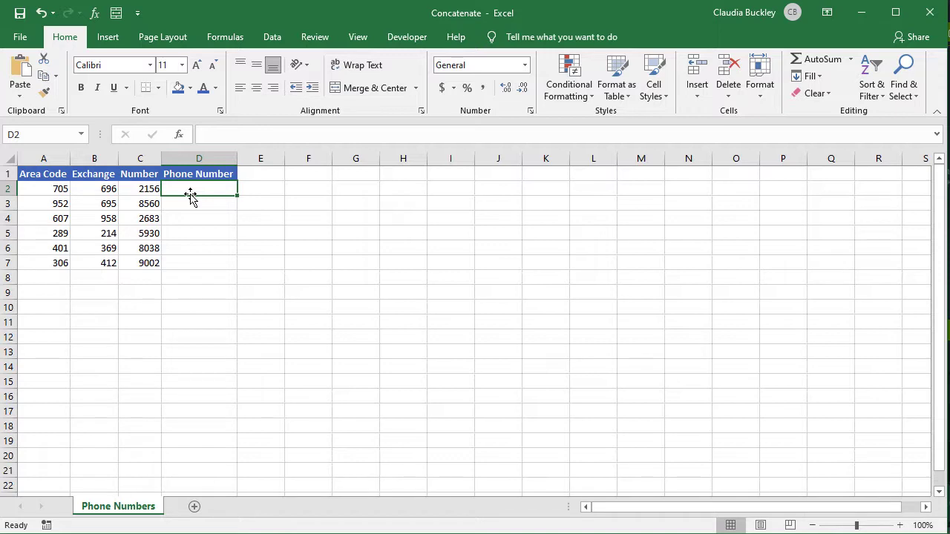
type("=")
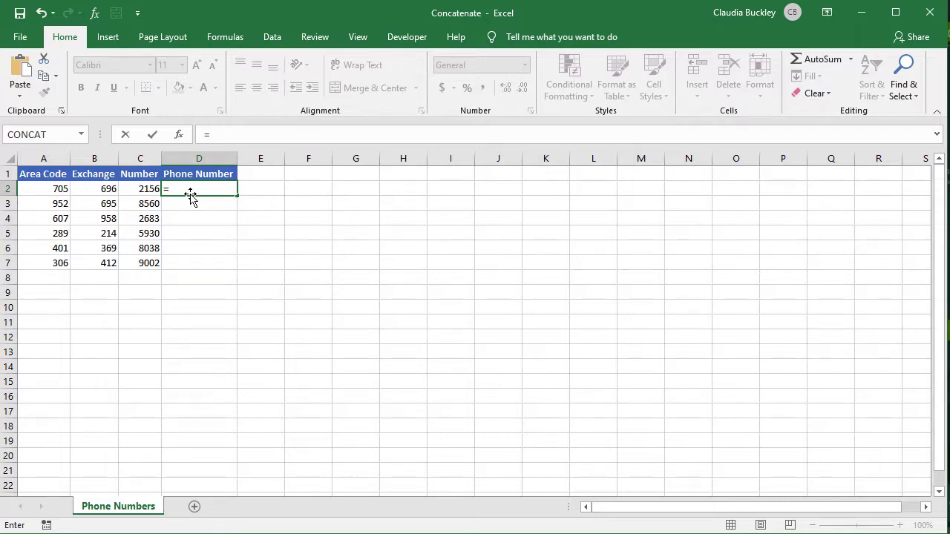
left_click(61, 190)
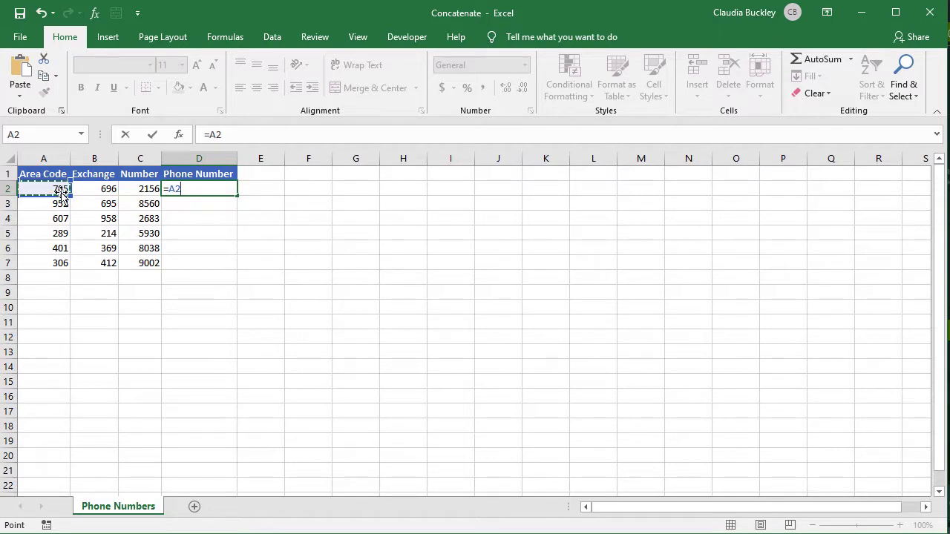
type("&")
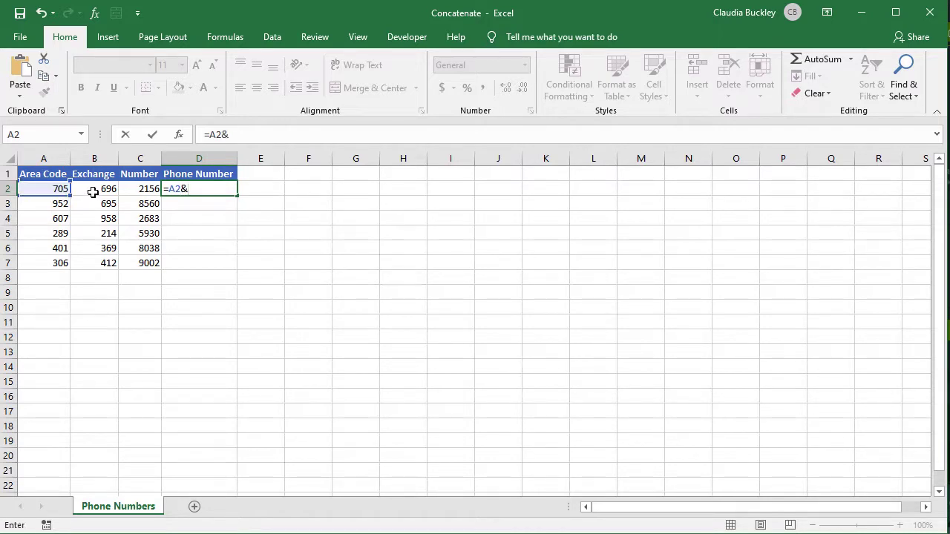
left_click(93, 191)
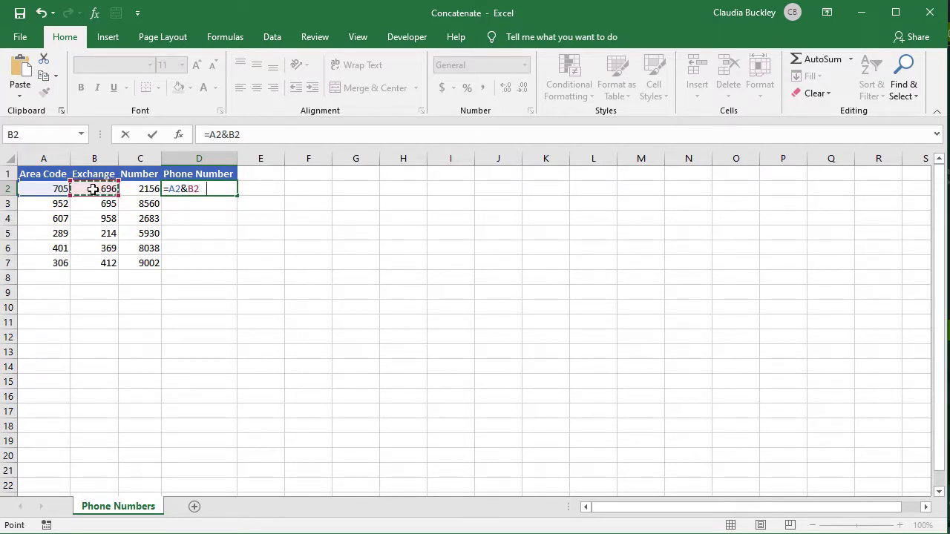
type("&")
left_click(144, 188)
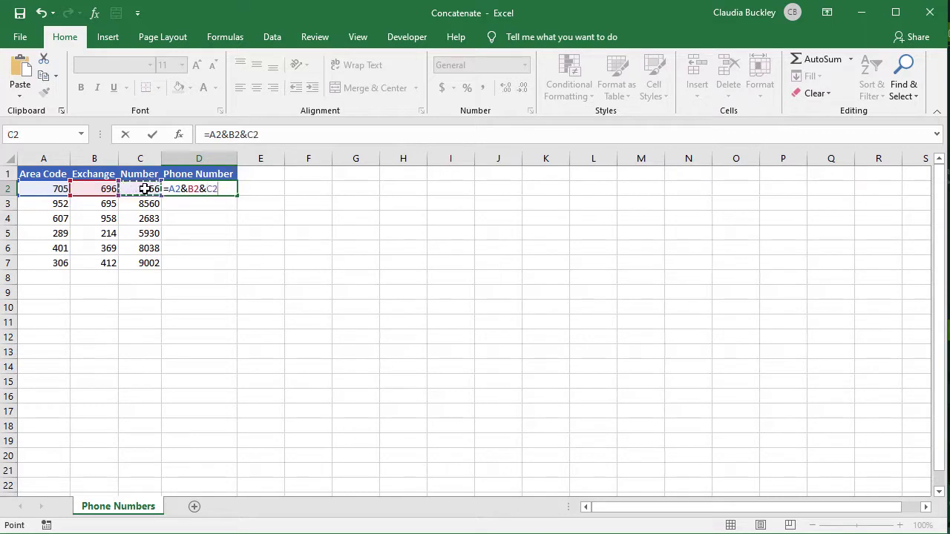
key("Return")
Step: Fill the joining formula from D2 down through D7 and check the last row's result
left_click(229, 192)
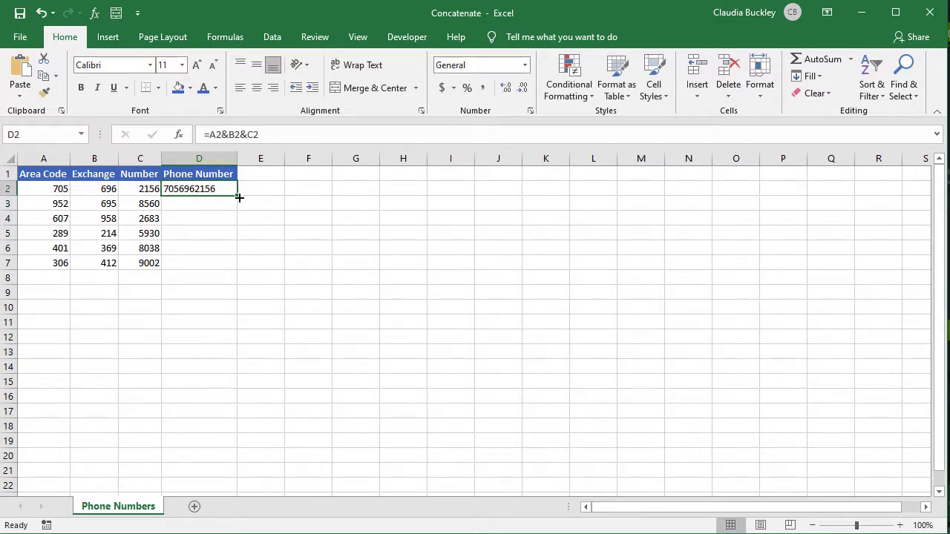
left_click_drag(239, 196, 241, 267)
left_click(233, 264)
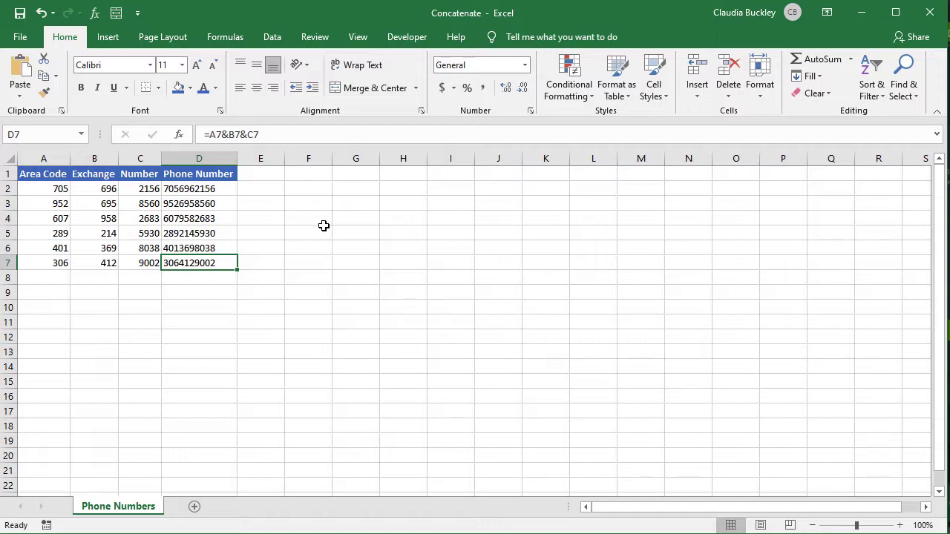
key("Up")
key("Up")
key("Up")
key("Up")
key("Up")
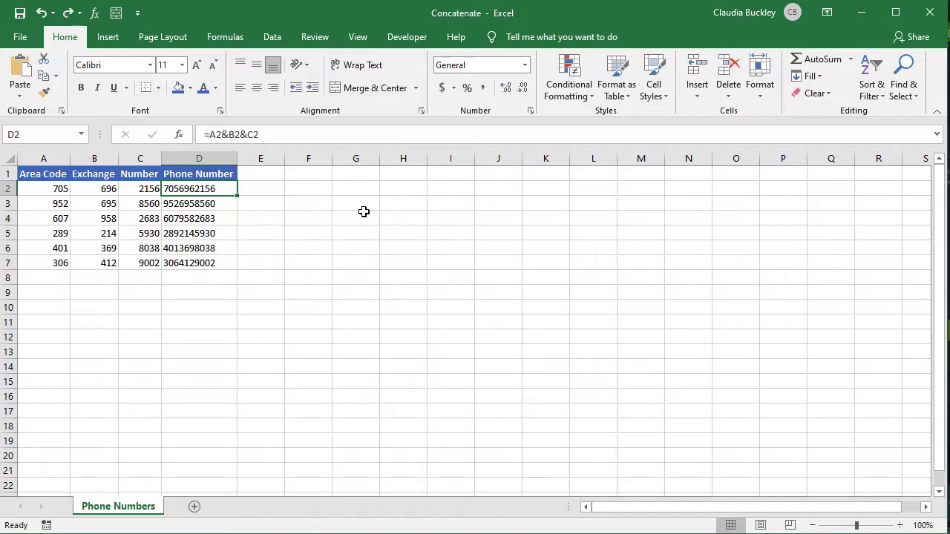
Step: Insert a "-" after the area code in D2's formula and copy it down the column
left_click(230, 134)
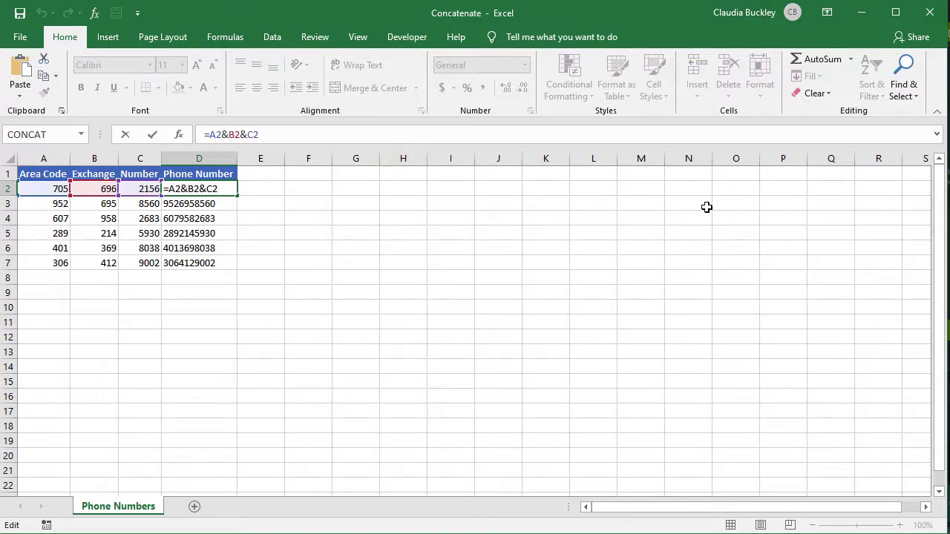
type("\"-")
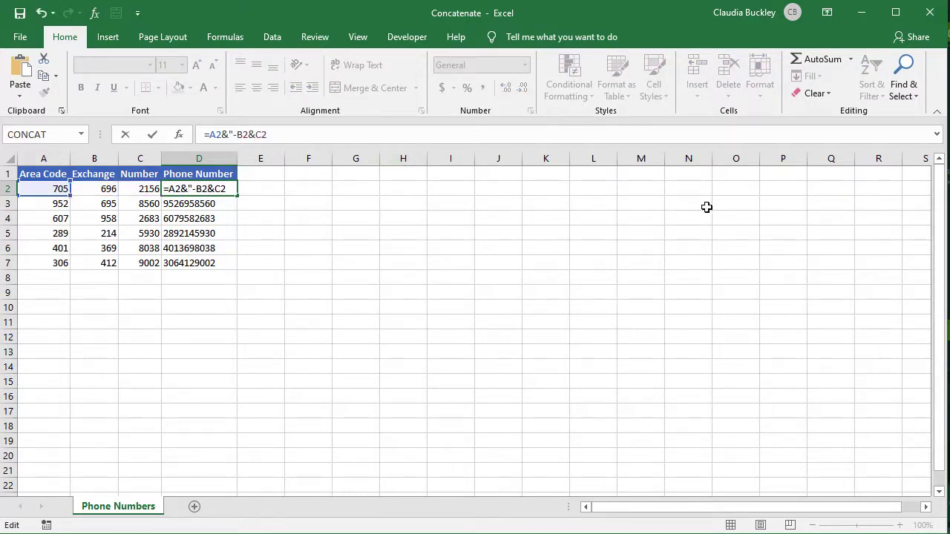
type("\"&")
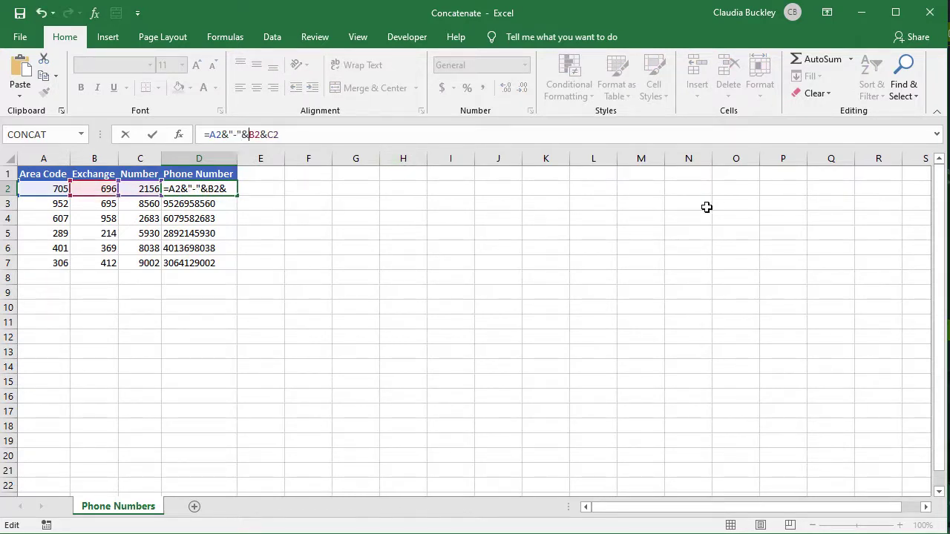
key("Return")
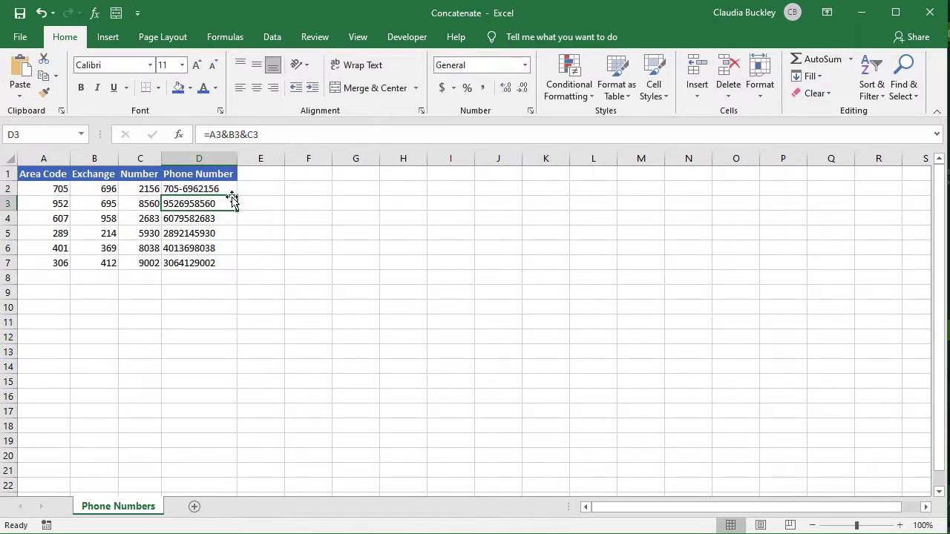
left_click(225, 189)
double_click(238, 196)
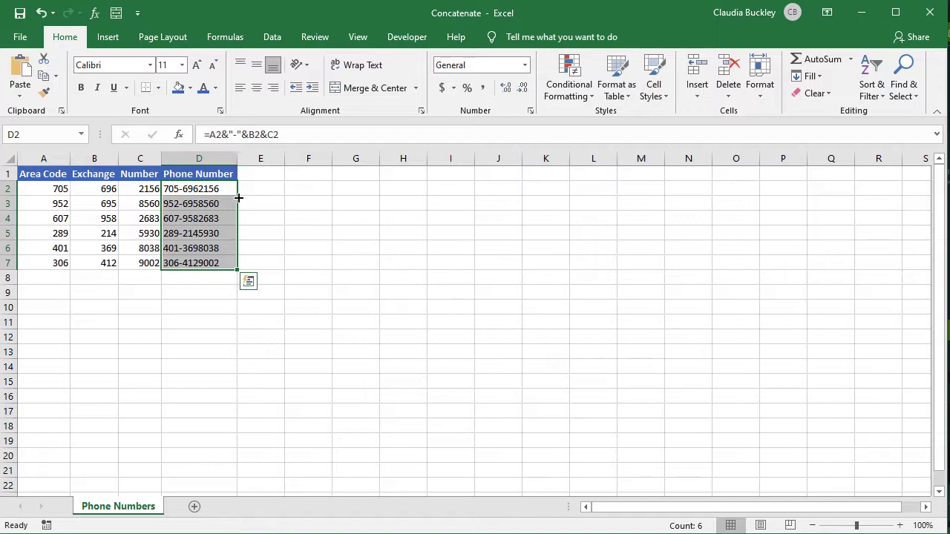
left_click(206, 190)
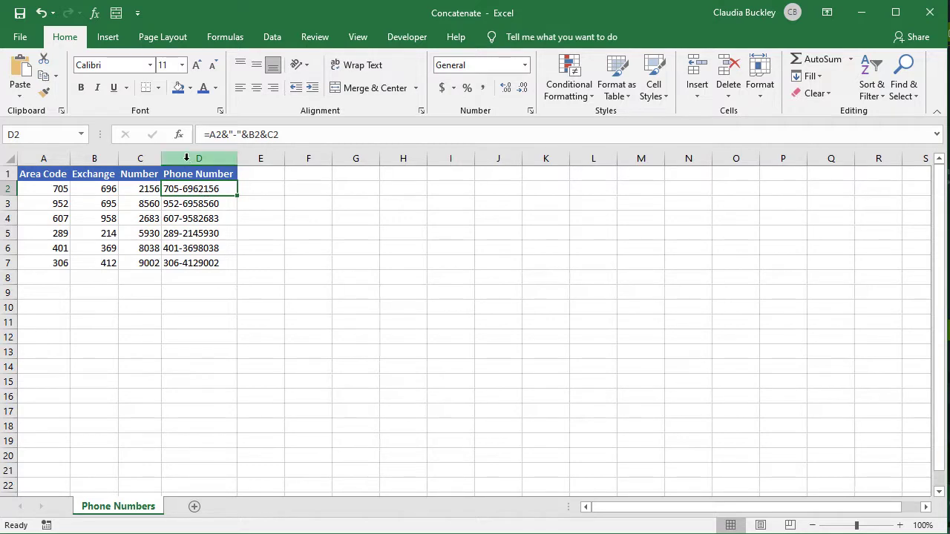
Step: Prefix the formula with 1, making =1&A2&"-"&B2&C2, and fill it down all rows
left_click(211, 133)
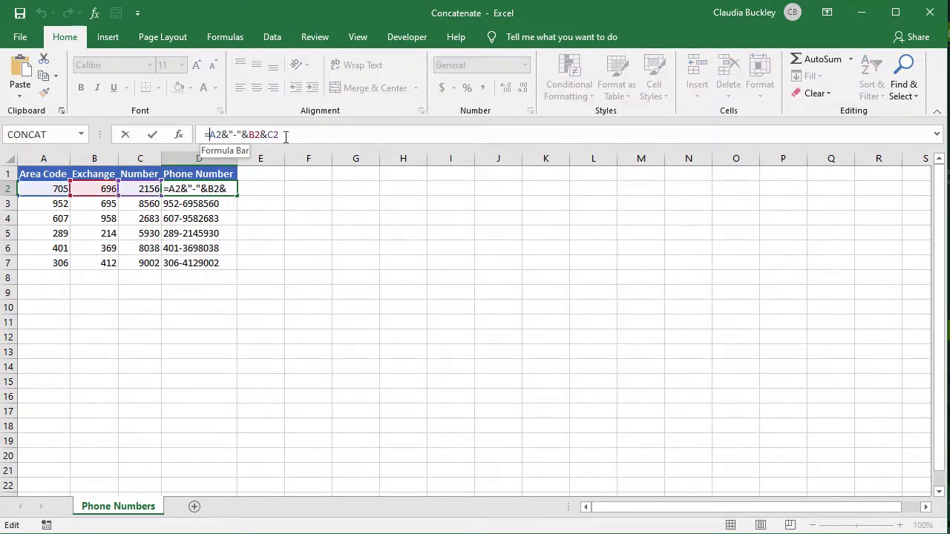
type("1&")
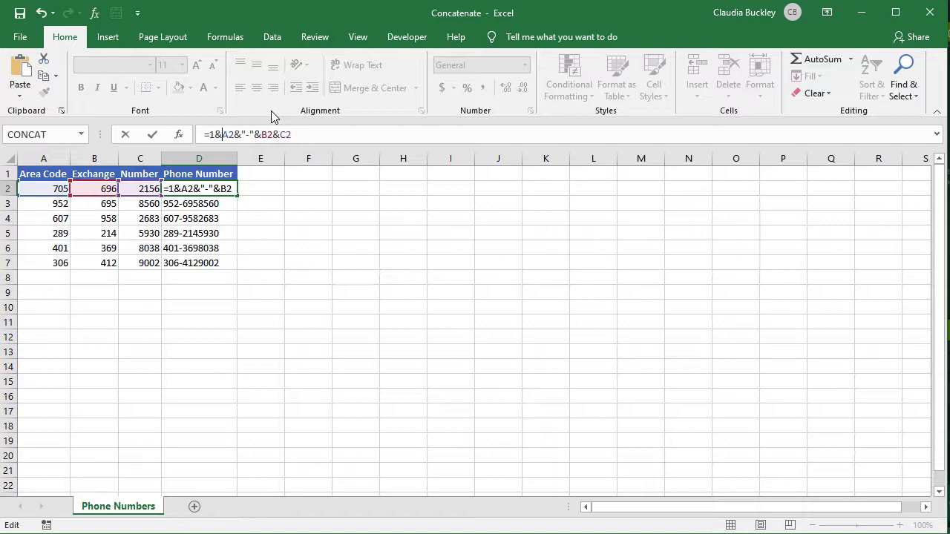
key("Return")
left_click(227, 189)
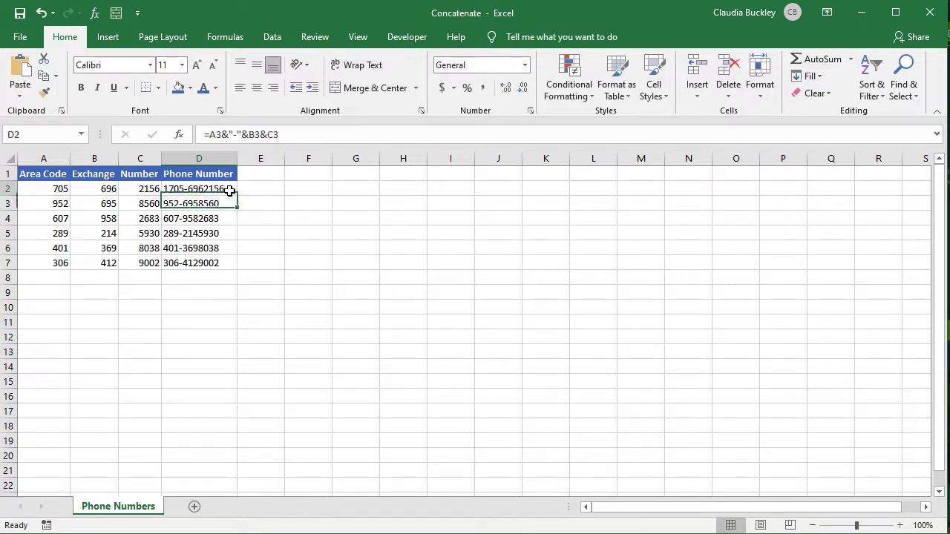
double_click(237, 196)
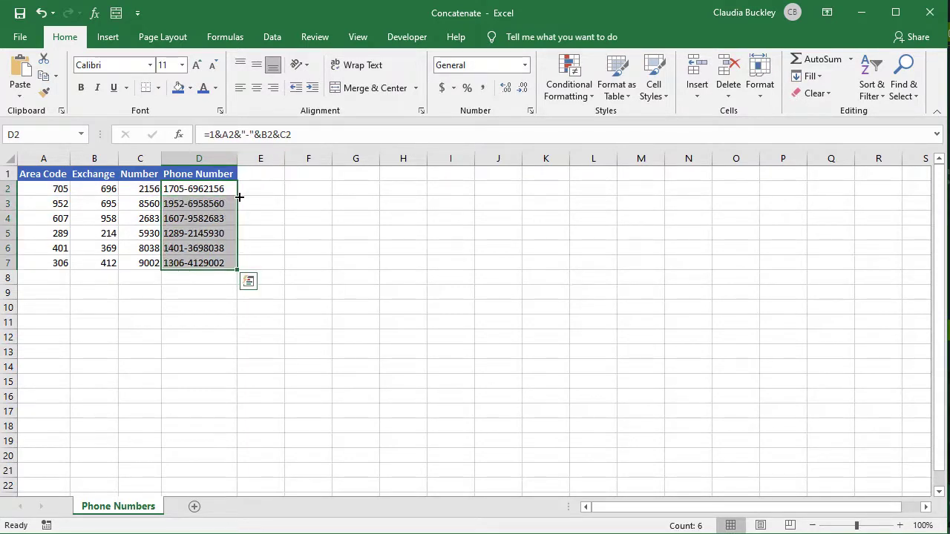
left_click(228, 193)
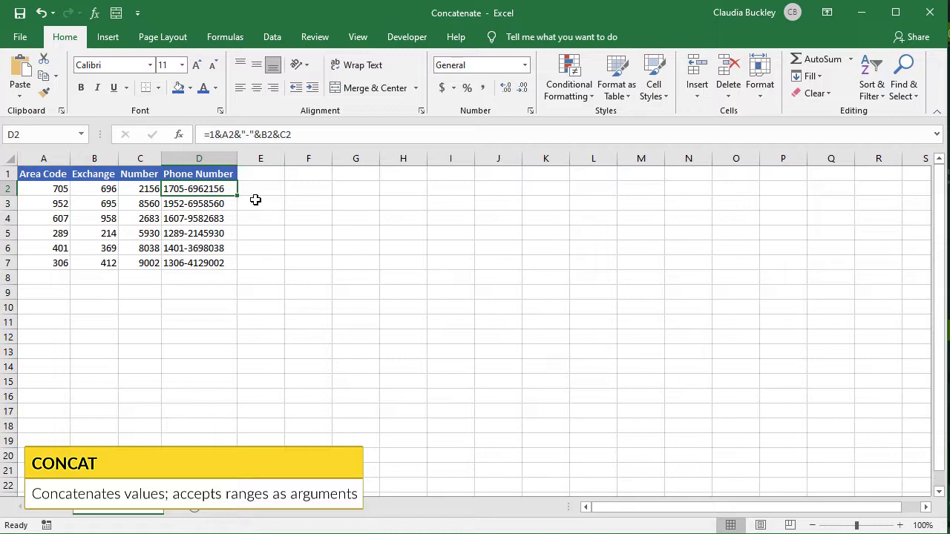
Step: Browse the Text function list, then clear the six existing Phone Number results
left_click(229, 36)
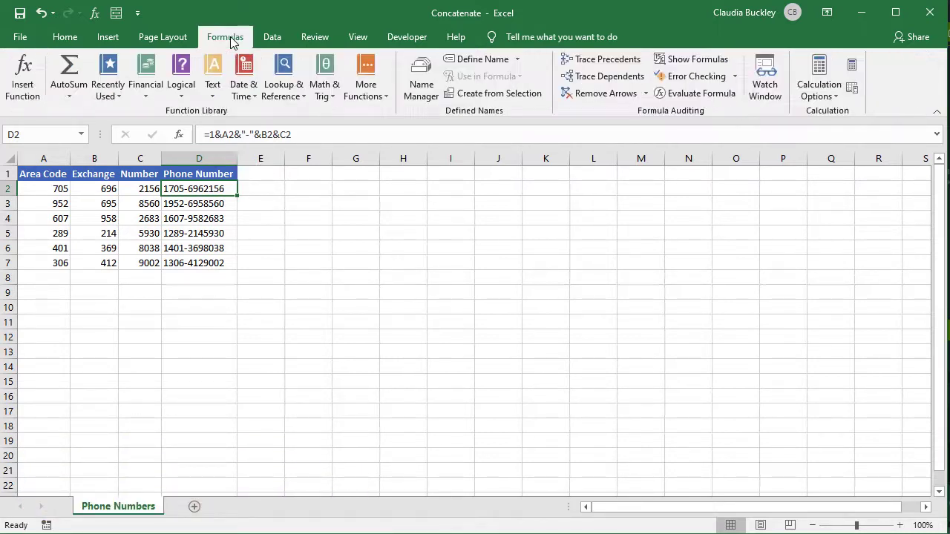
left_click(213, 88)
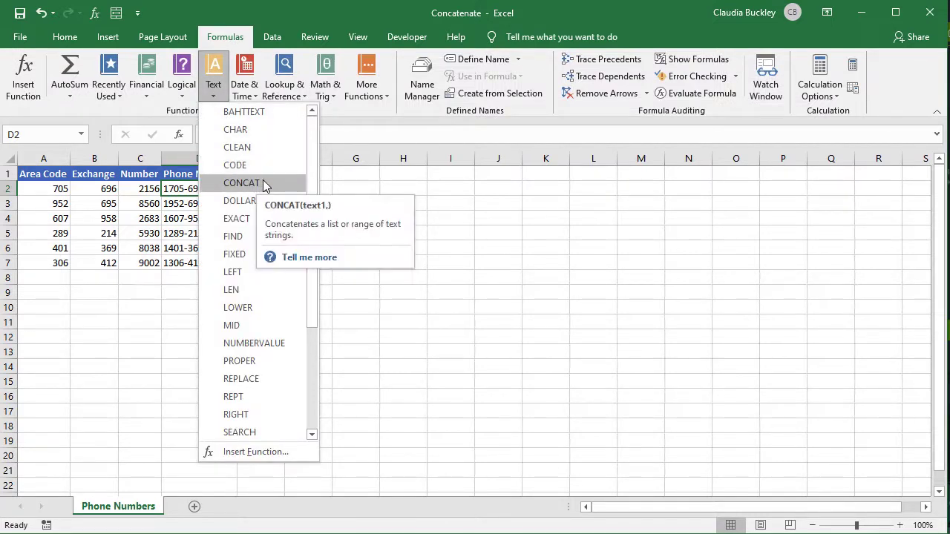
left_click(393, 187)
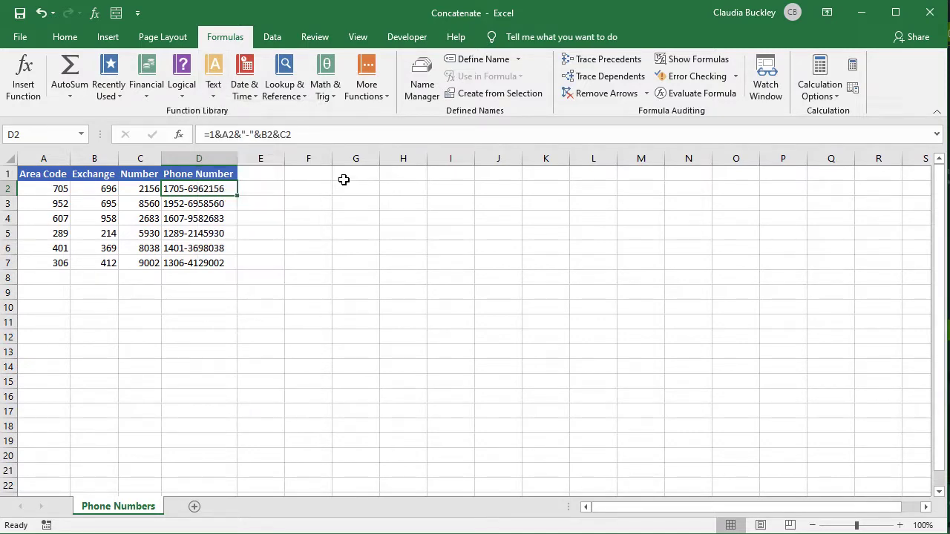
key("ctrl+shift+Down")
key("Delete")
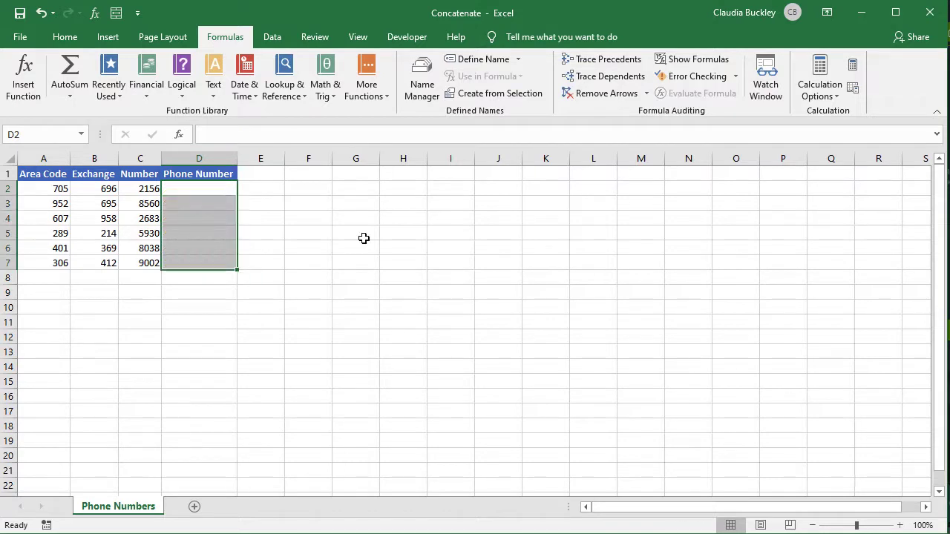
Step: Enter =CONCAT(A2:C2) in D2 and fill it down to D7
left_click(213, 188)
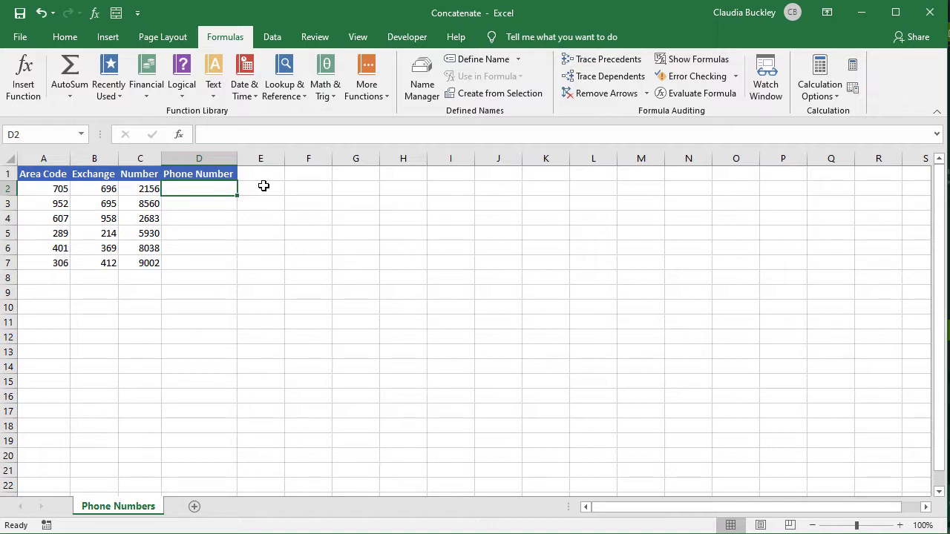
type("=conc")
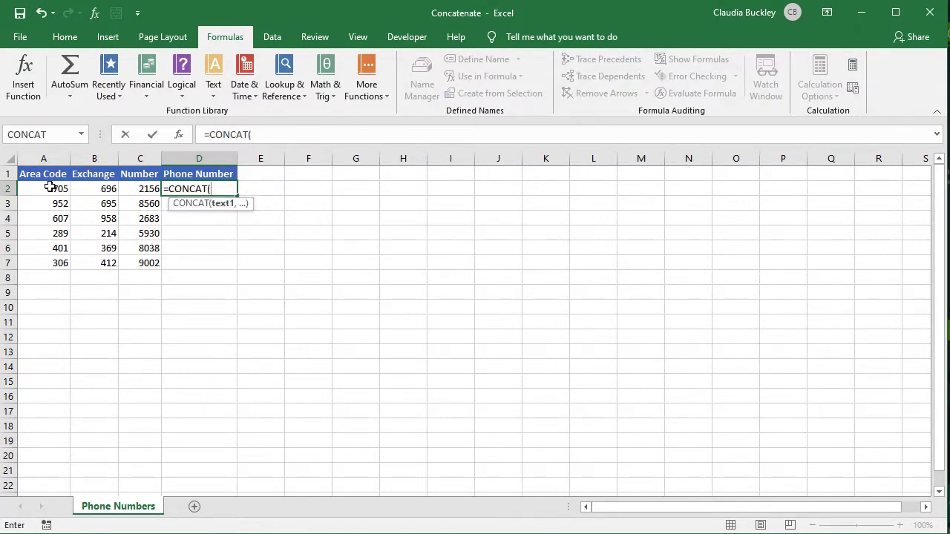
left_click_drag(52, 186, 141, 183)
type(")")
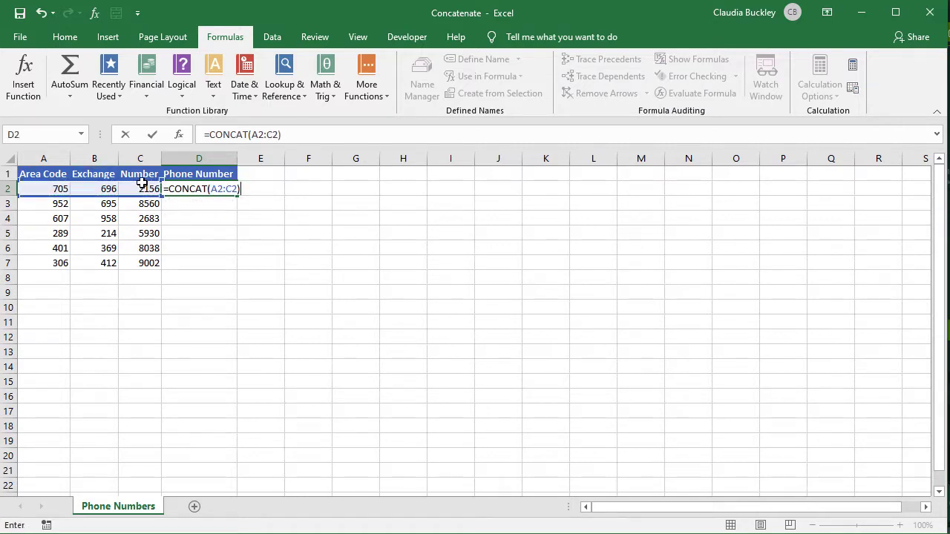
key("Return")
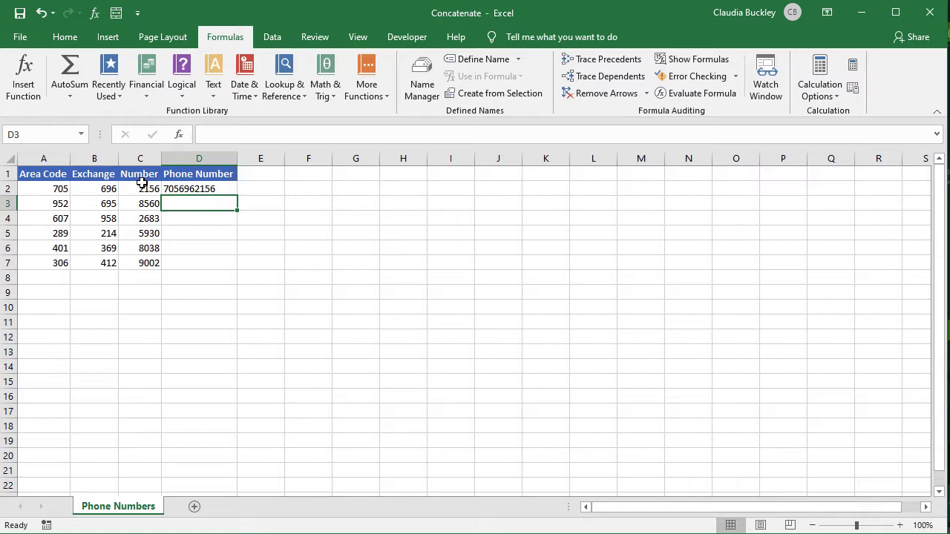
left_click(199, 189)
double_click(238, 196)
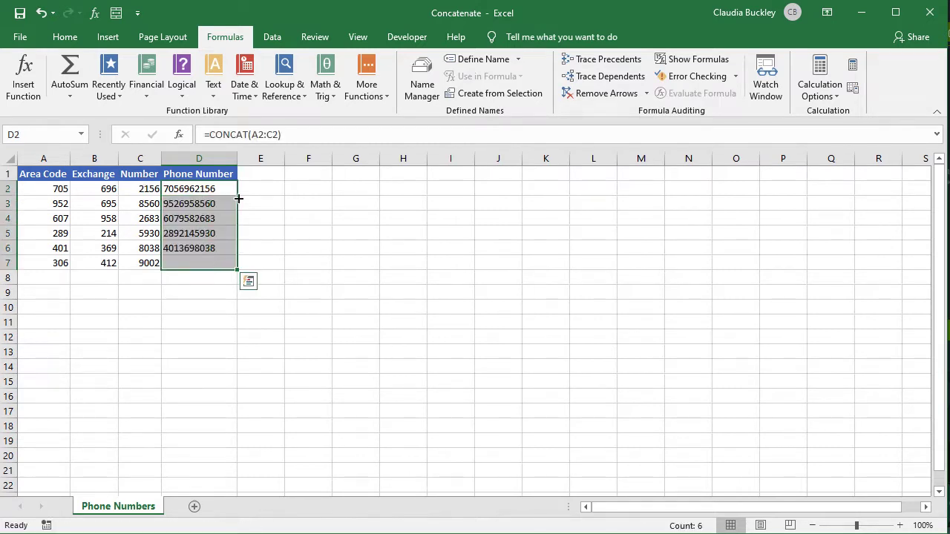
left_click(228, 193)
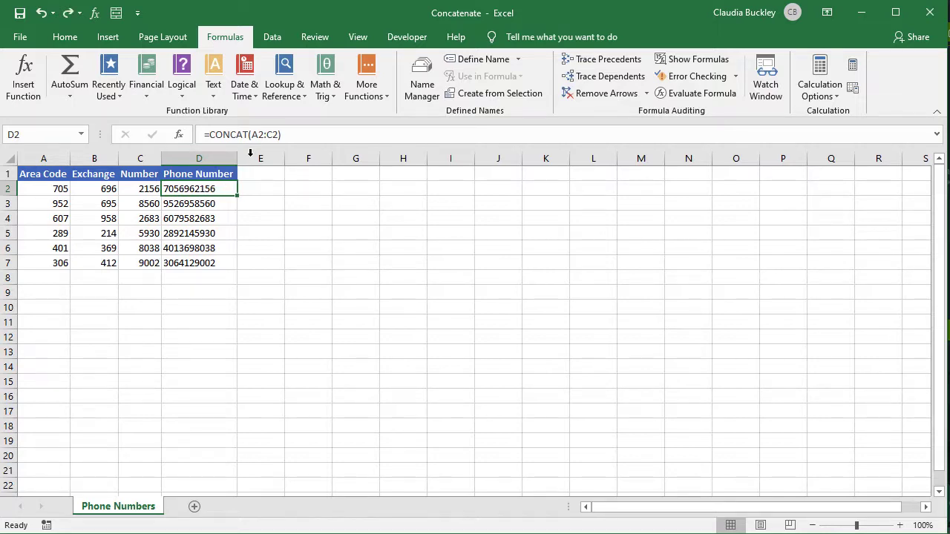
Step: Change D2 to =CONCAT(A2,"-",B2:C2) and fill the hyphenated formula down to row 7
left_click(265, 134)
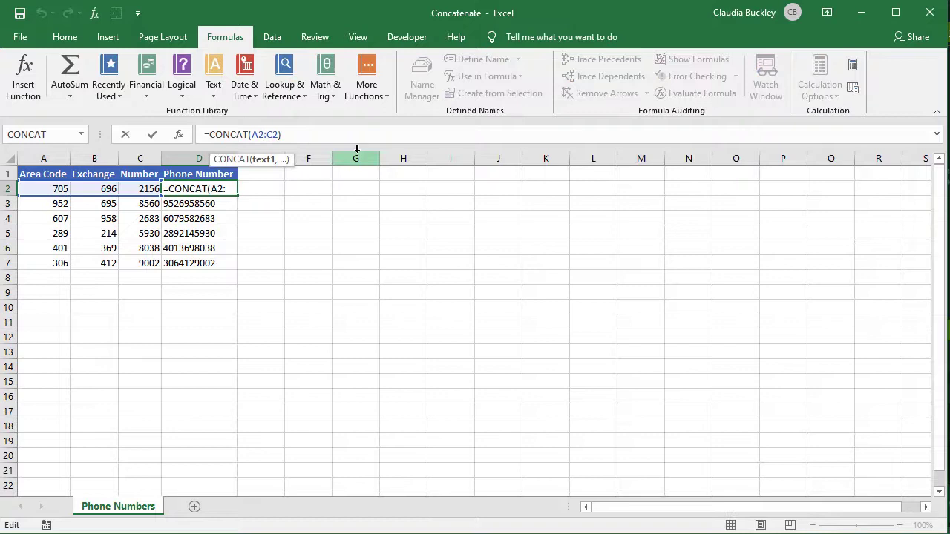
type(",")
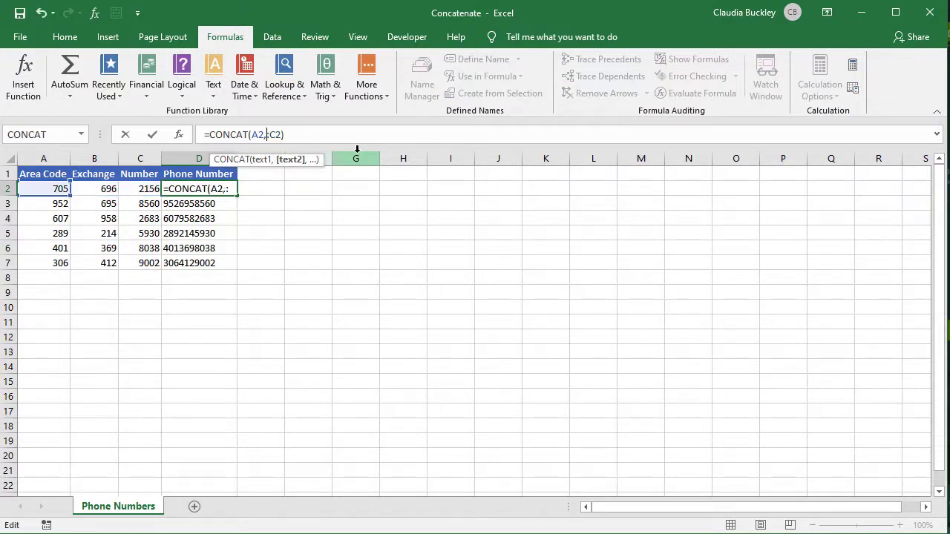
type("\"-\",")
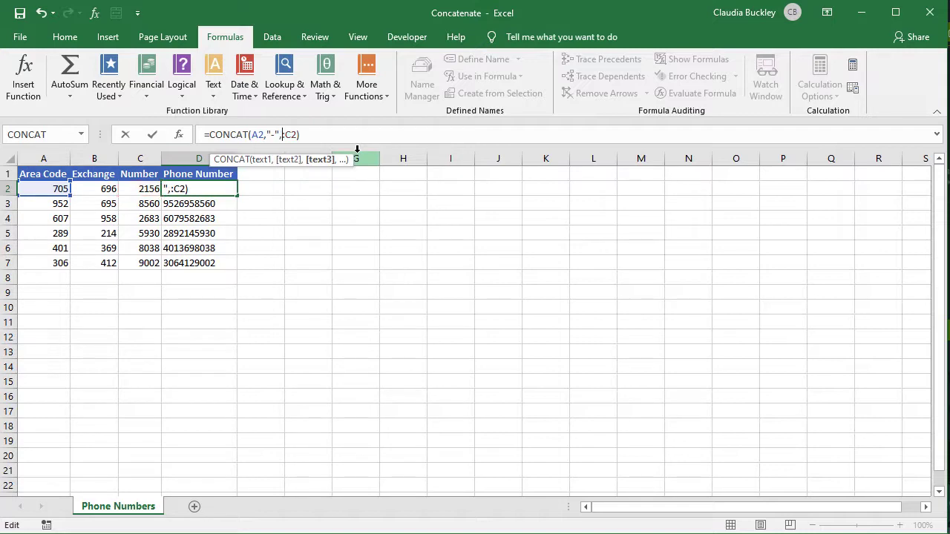
type("b2")
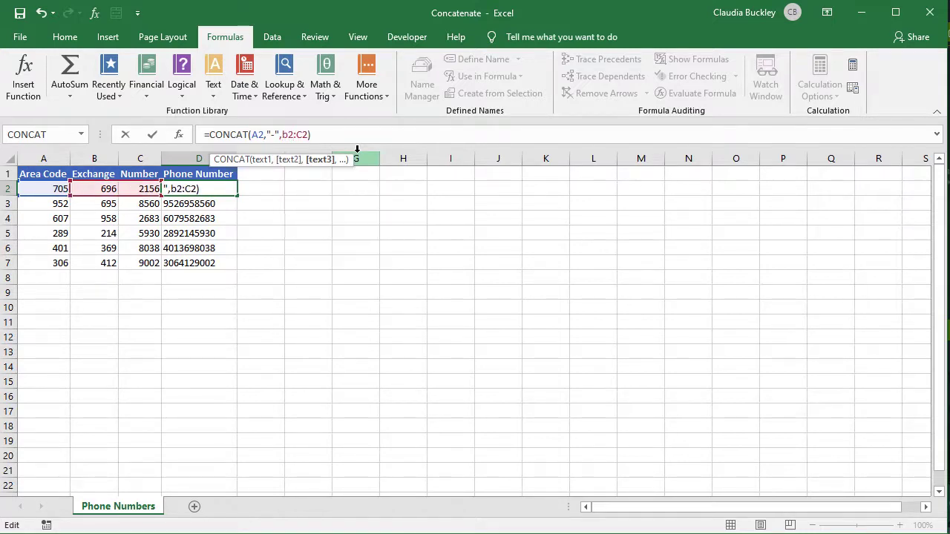
key("Return")
left_click(211, 189)
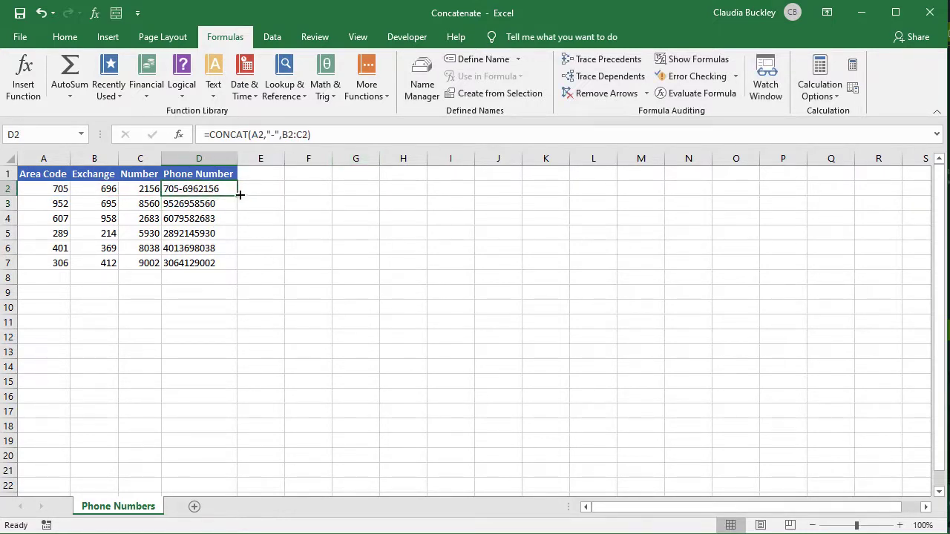
double_click(237, 194)
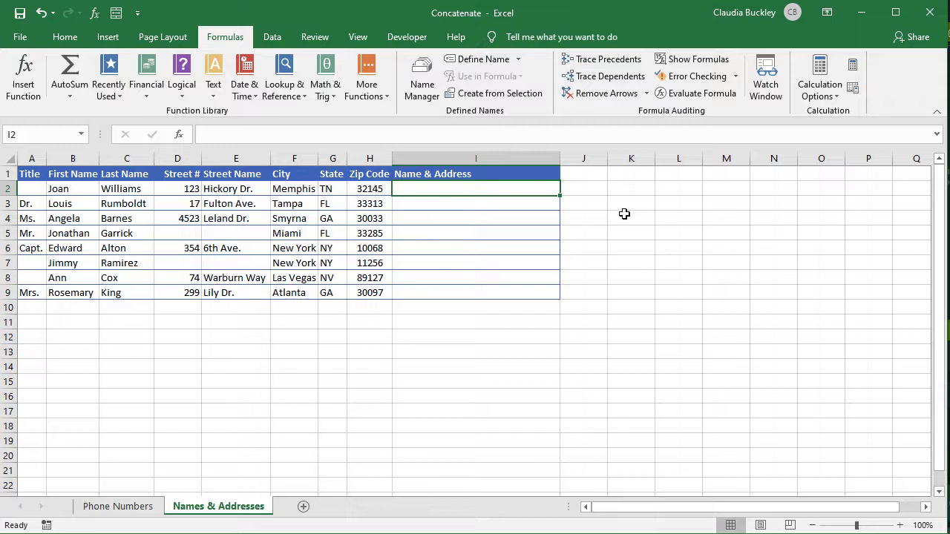
Step: Note the blank Title in A2 and missing street details in row 5, then select I2
type("=TEXTJOIN(")
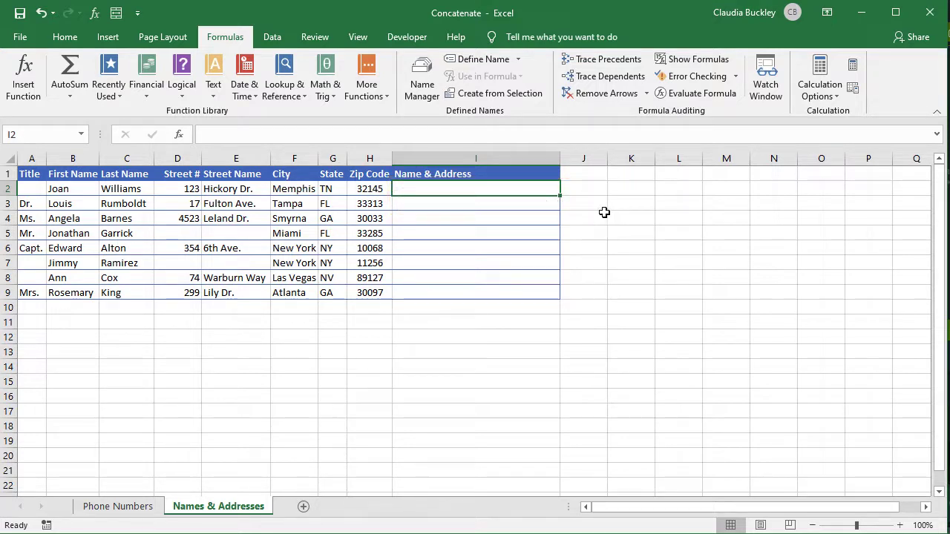
left_click(35, 190)
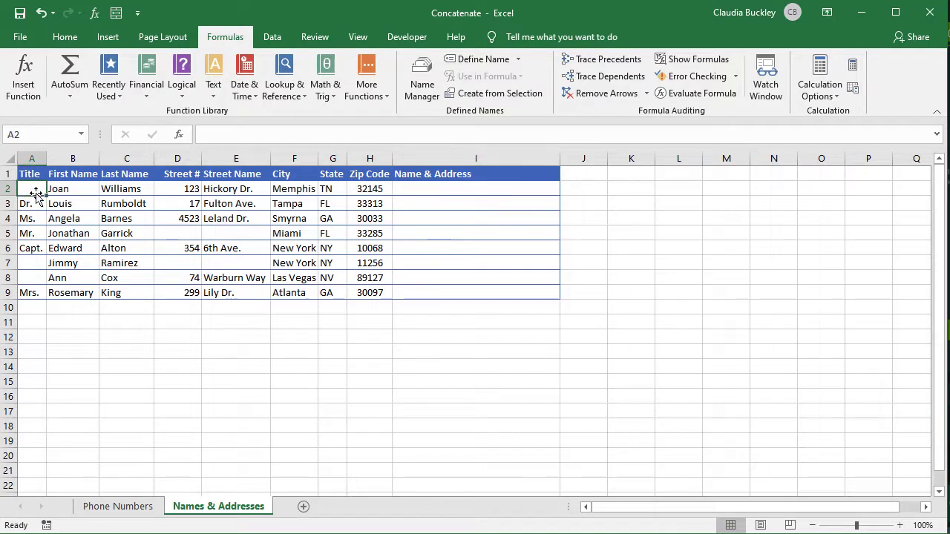
left_click_drag(170, 235, 229, 232)
left_click(445, 189)
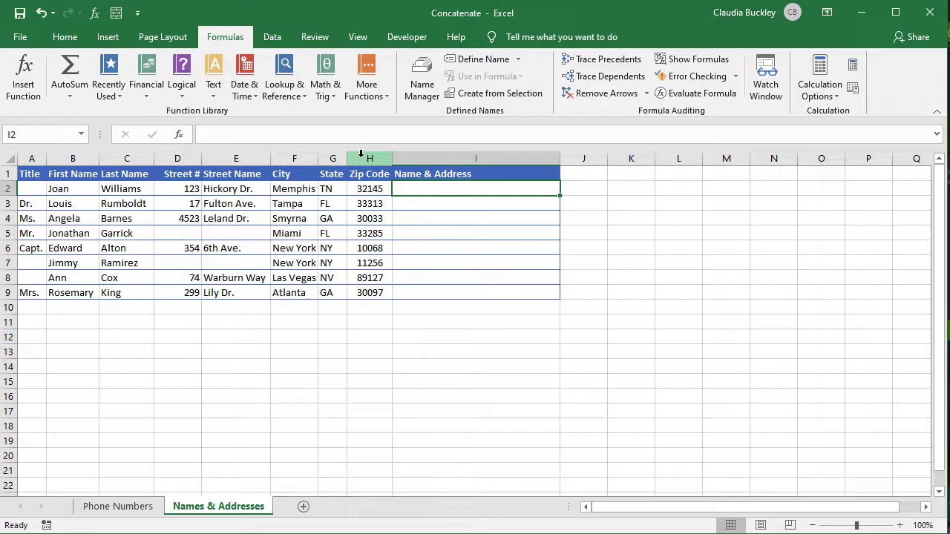
Step: Enter =TEXTJOIN(" ",true,A2:H2) in I2 to join row 2's fields with spaces
type("=te")
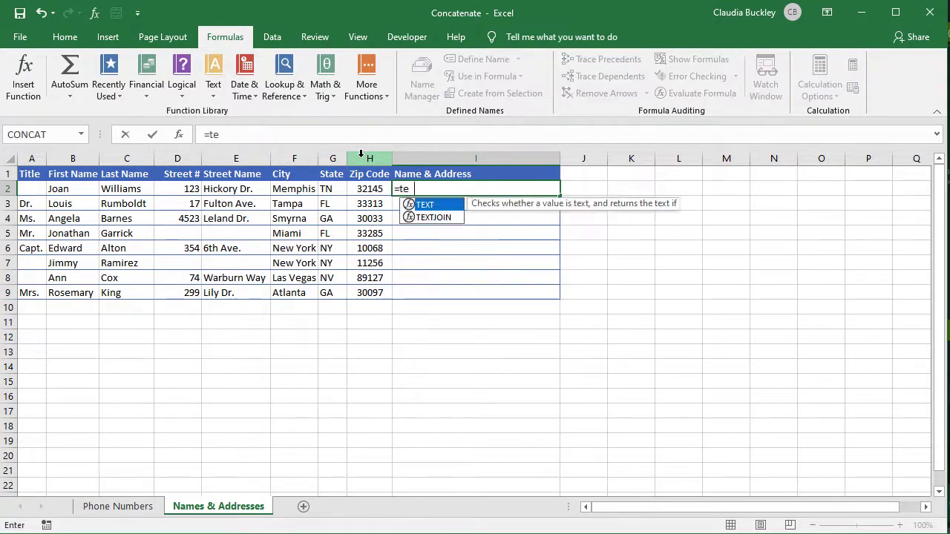
type("xtj")
key("Tab")
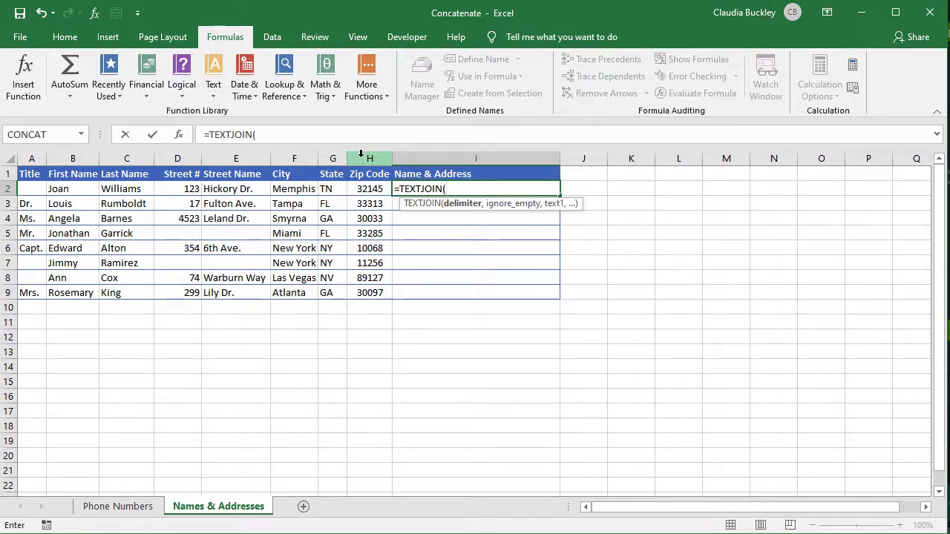
type("\"")
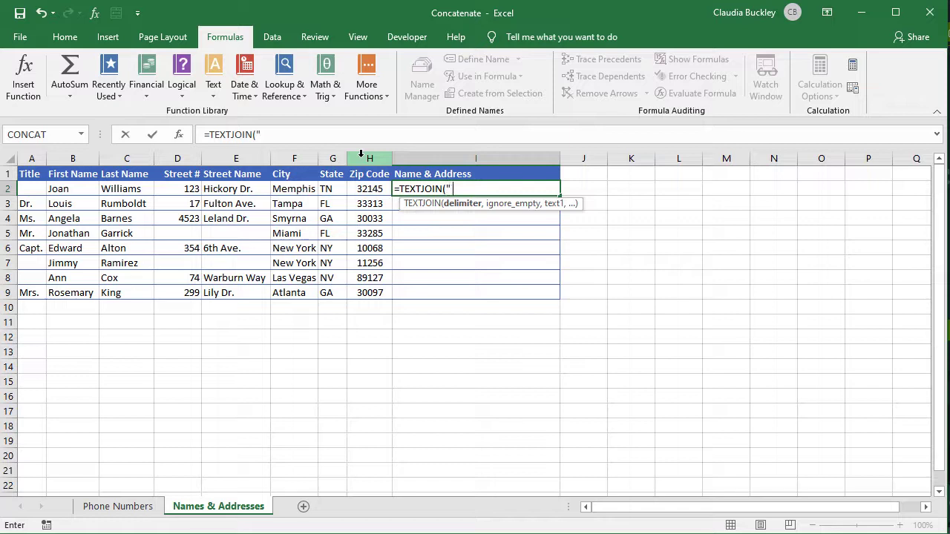
type(" \",")
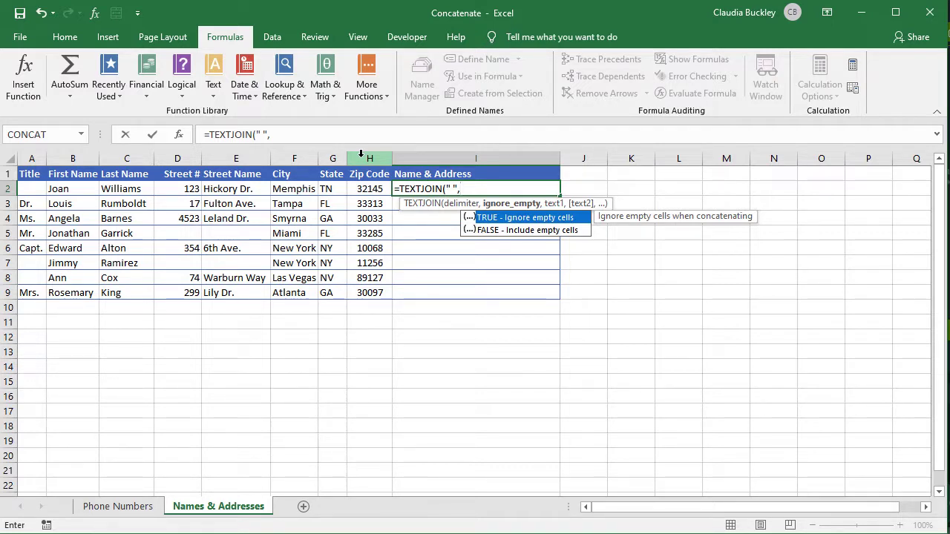
type("tru")
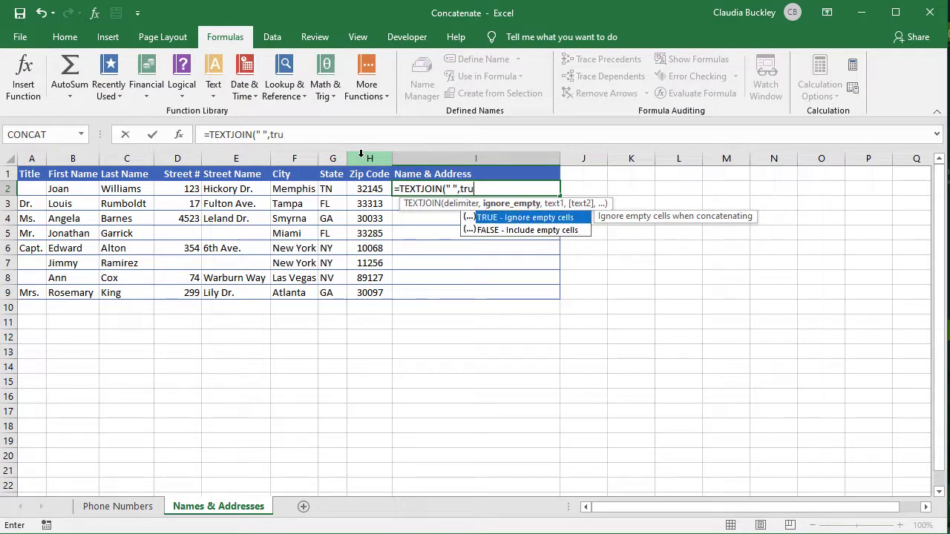
type("e,")
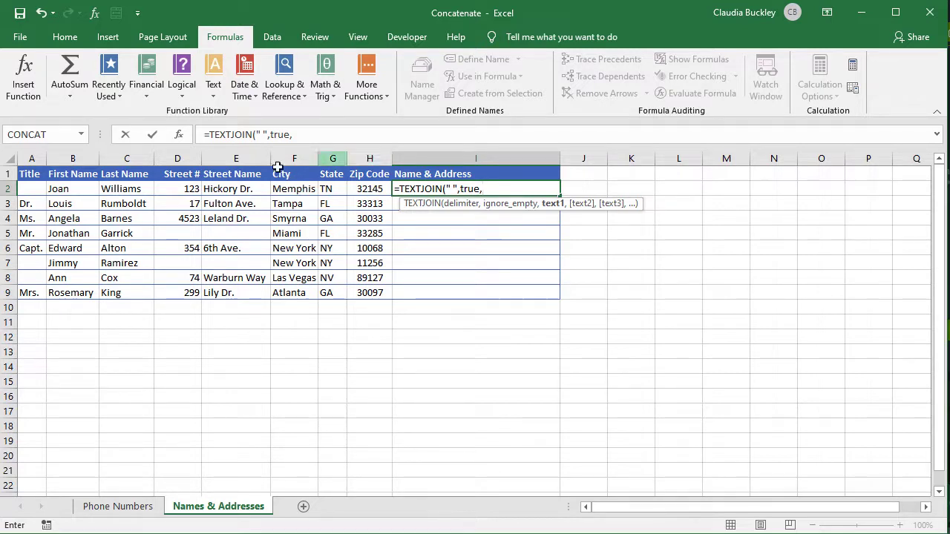
left_click_drag(39, 188, 382, 189)
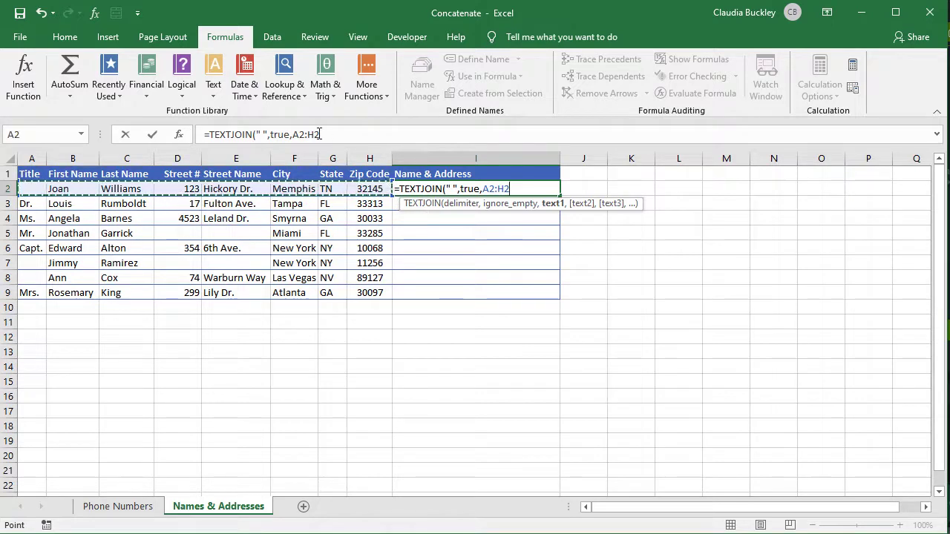
type(")")
key("Return")
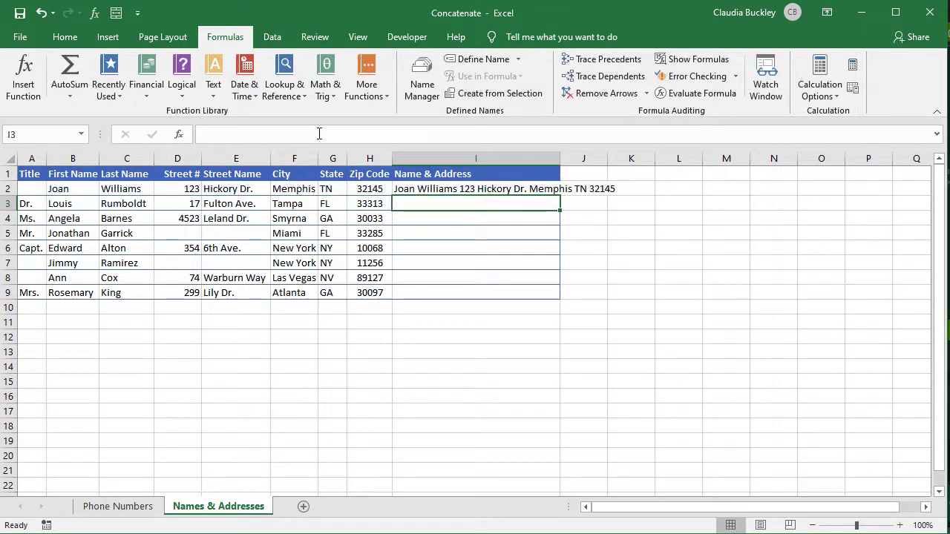
Step: Copy I2's TEXTJOIN formula down through I9, then narrow the selection back to I2
left_click(475, 188)
left_click_drag(561, 196, 561, 297)
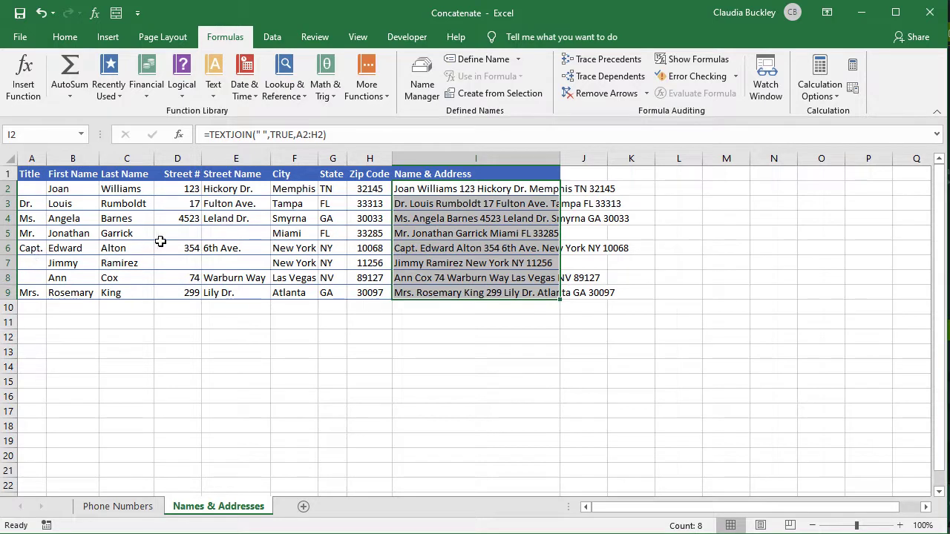
mouse_move(486, 267)
key("shift+BackSpace")
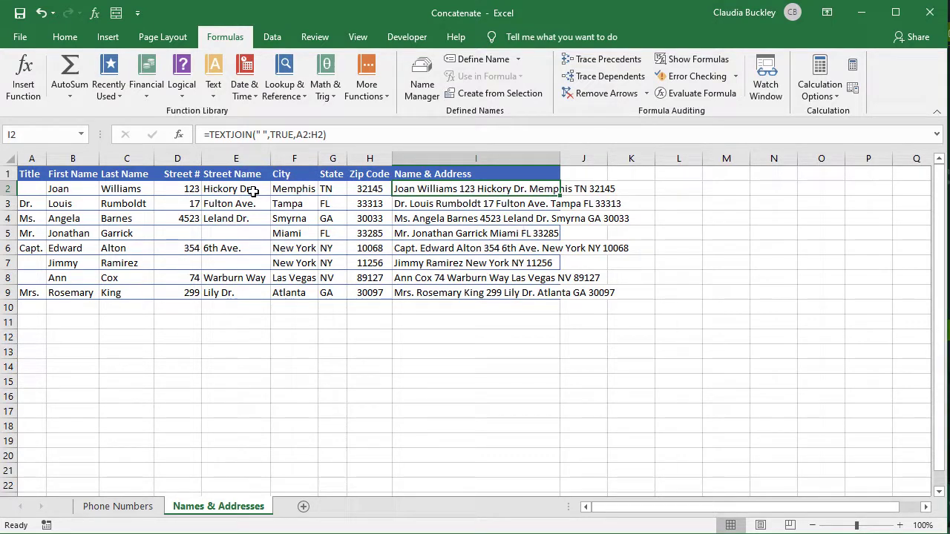
Step: Edit I2's TEXTJOIN to put a "," separator before F2:H2 and fill it down rows 2–9
left_click(314, 134)
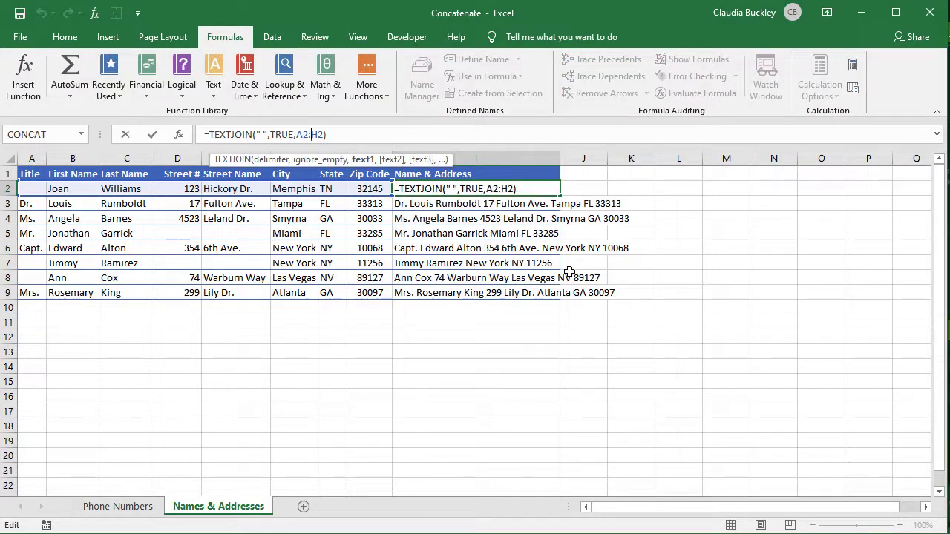
type("E2")
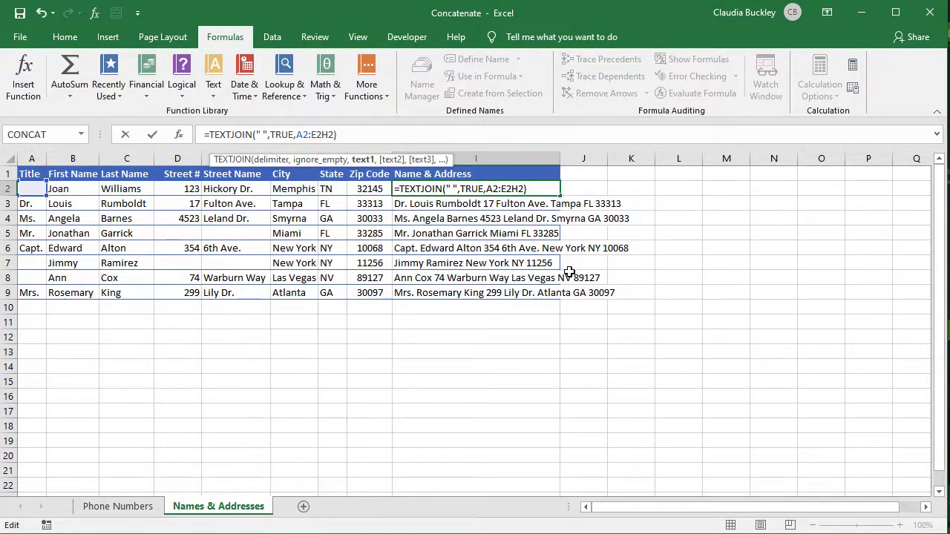
type(",\"")
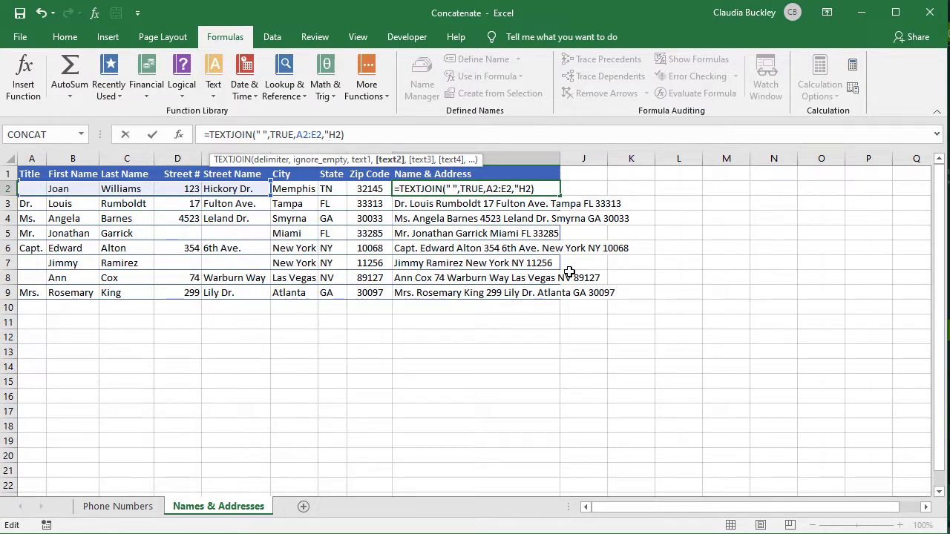
type(",\",\",")
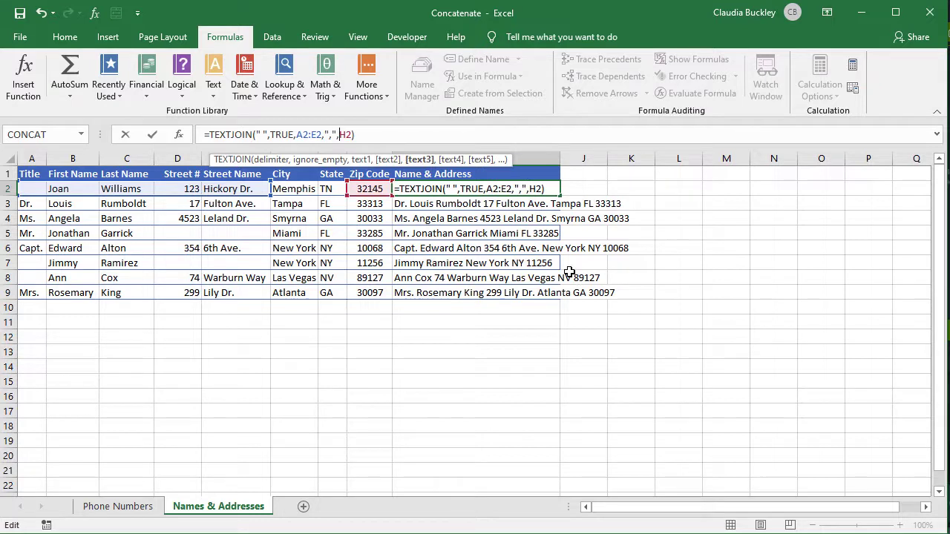
type("F2")
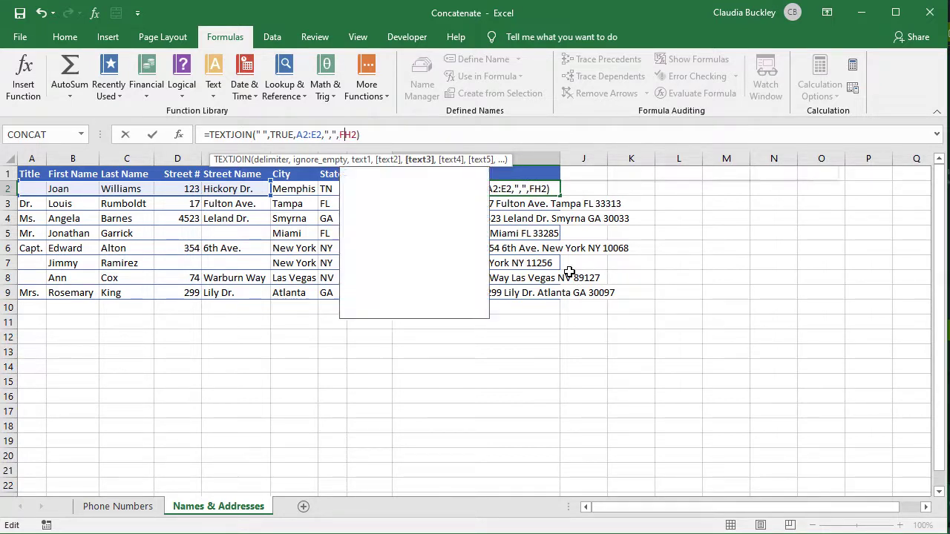
type(":")
key("Return")
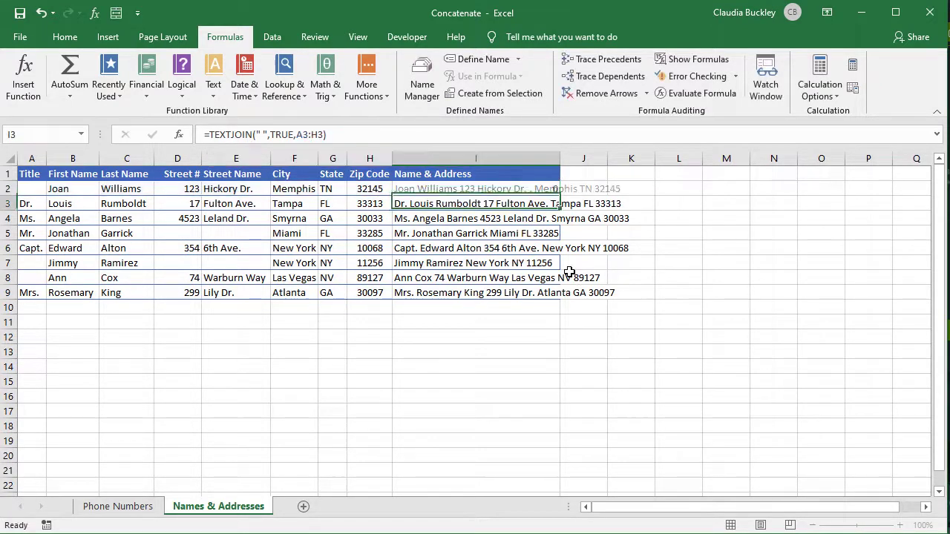
left_click(560, 195)
double_click(560, 195)
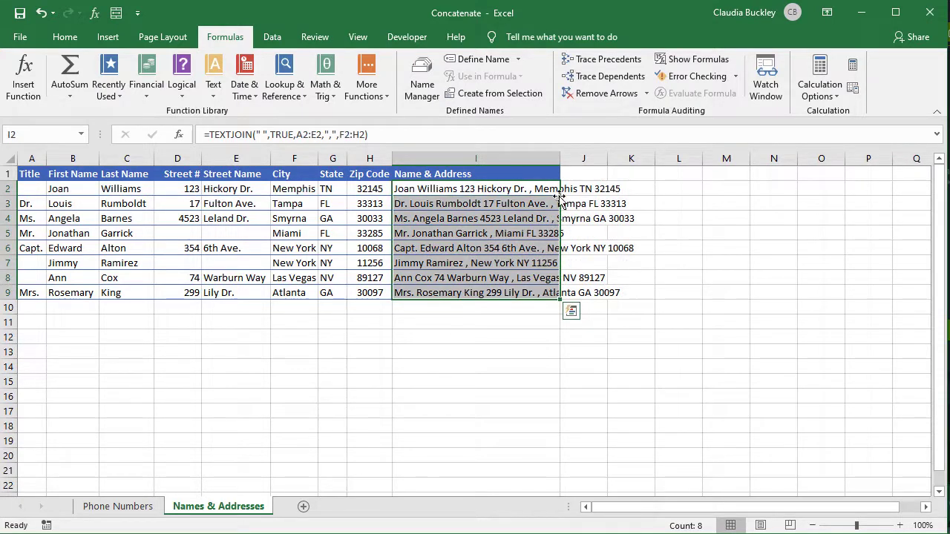
left_click(525, 207)
left_click(517, 190)
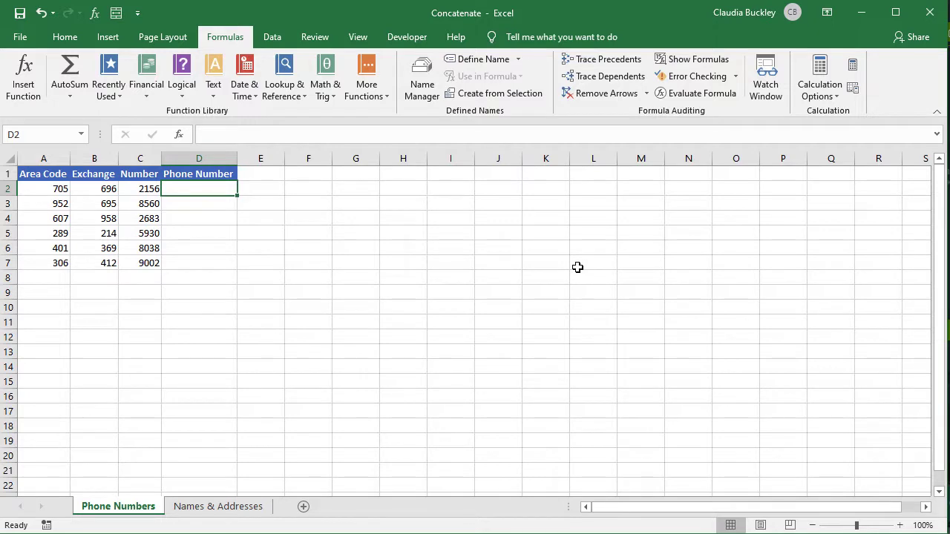
Step: Enter =TEXTJOIN(,TRUE,A2:C2) in D2 and fill it down through D7
type("=textj")
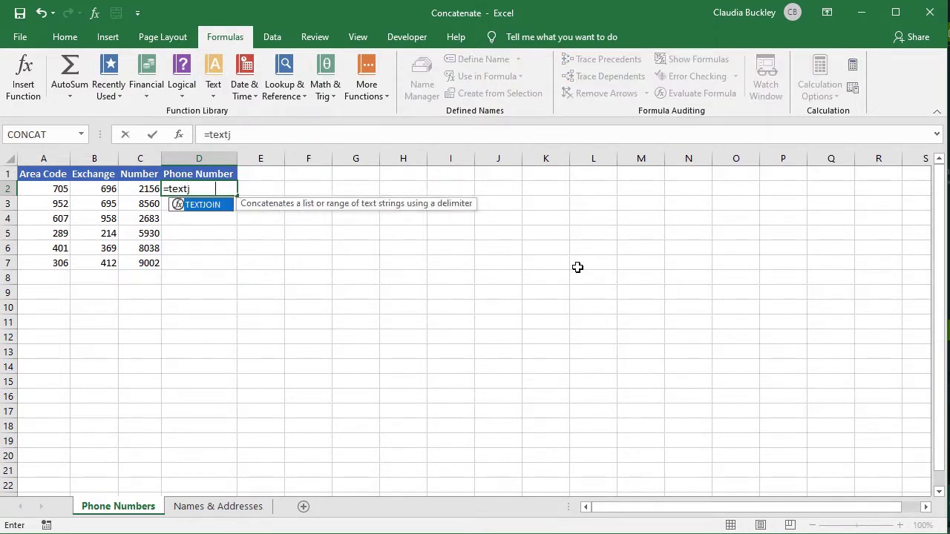
key("Tab")
type(",")
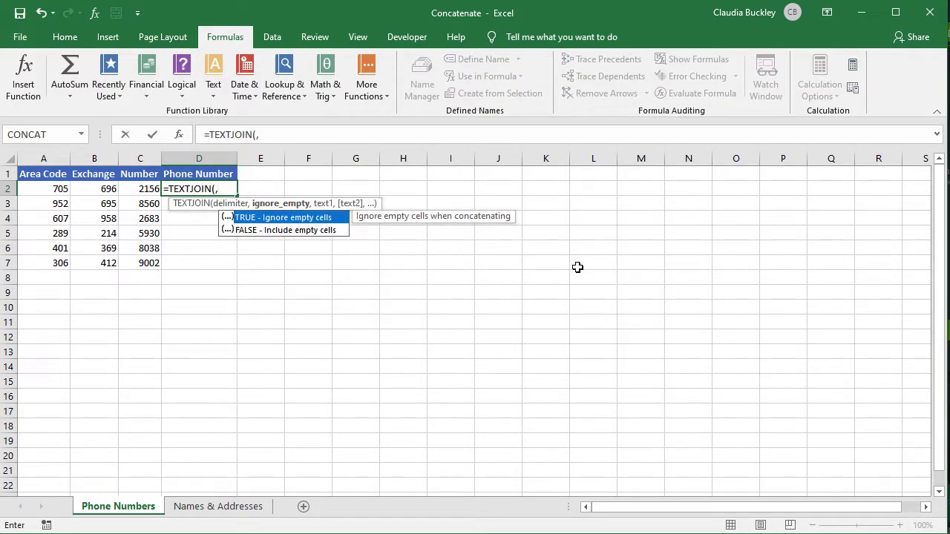
type("true,")
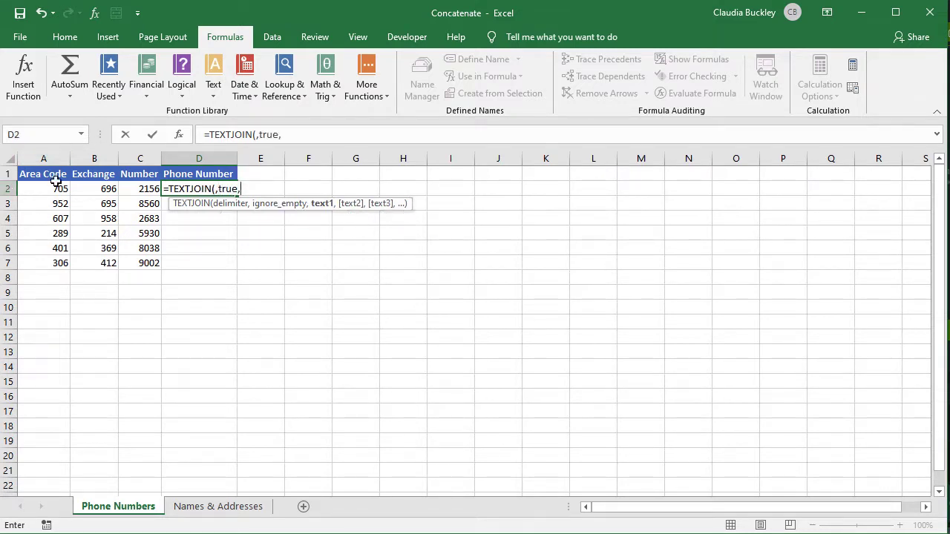
left_click_drag(53, 189, 142, 186)
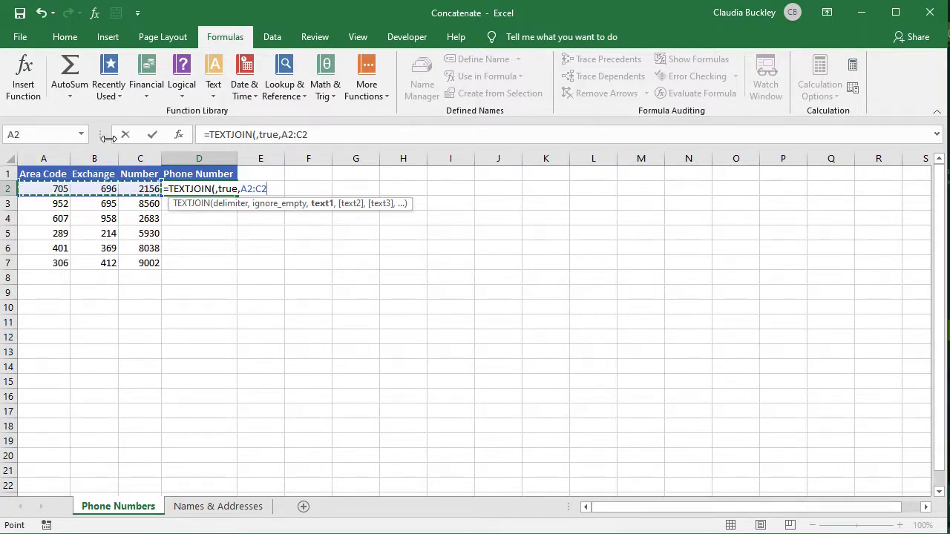
type(")")
key("Return")
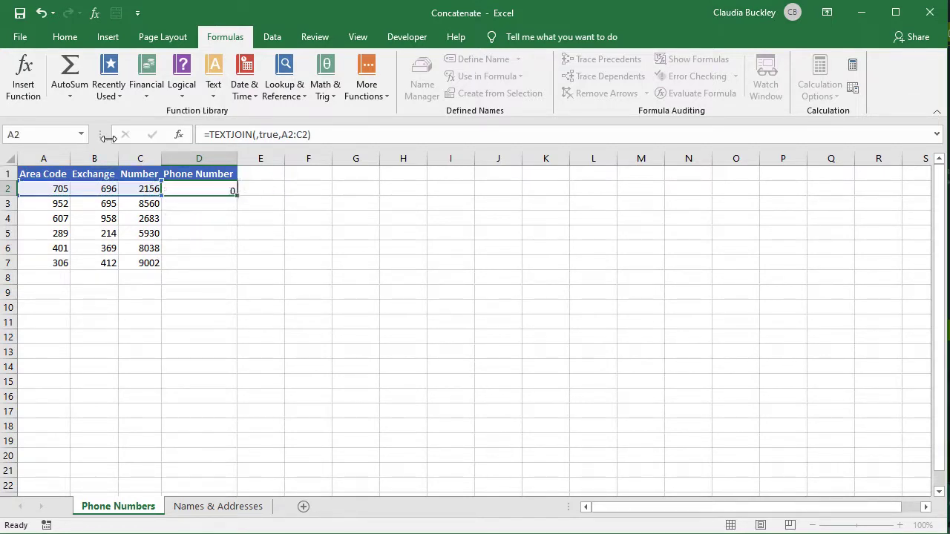
left_click(210, 188)
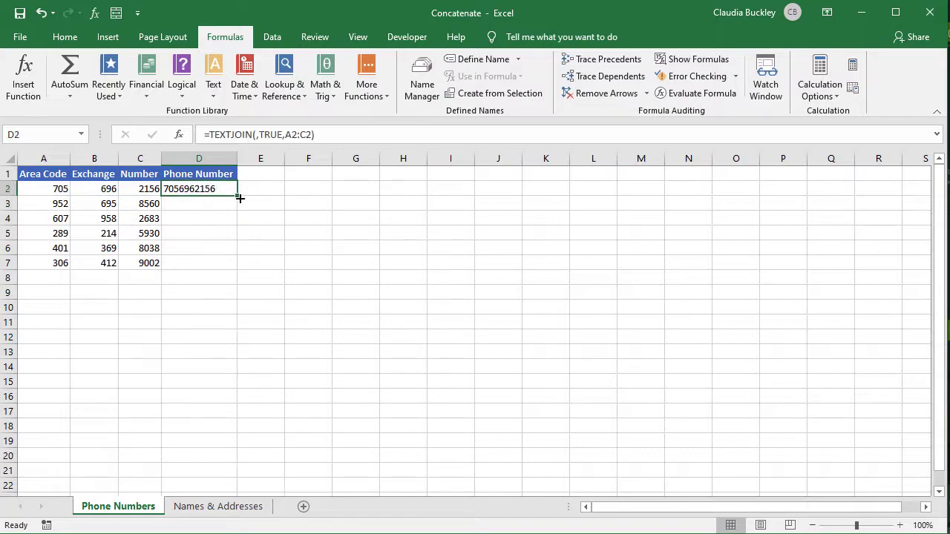
double_click(238, 196)
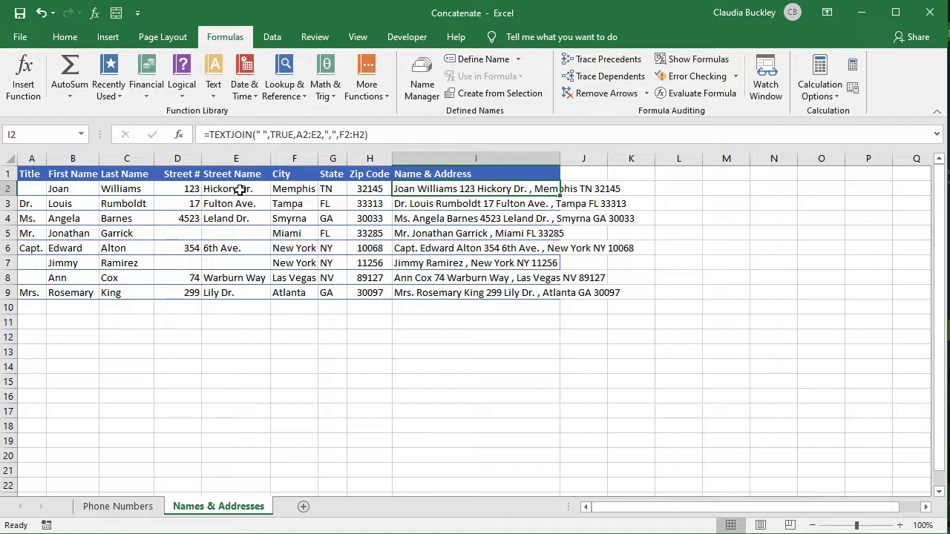
Step: Apply Wrap Text to the Name & Address entries in I2:I9
left_click_drag(446, 188, 445, 292)
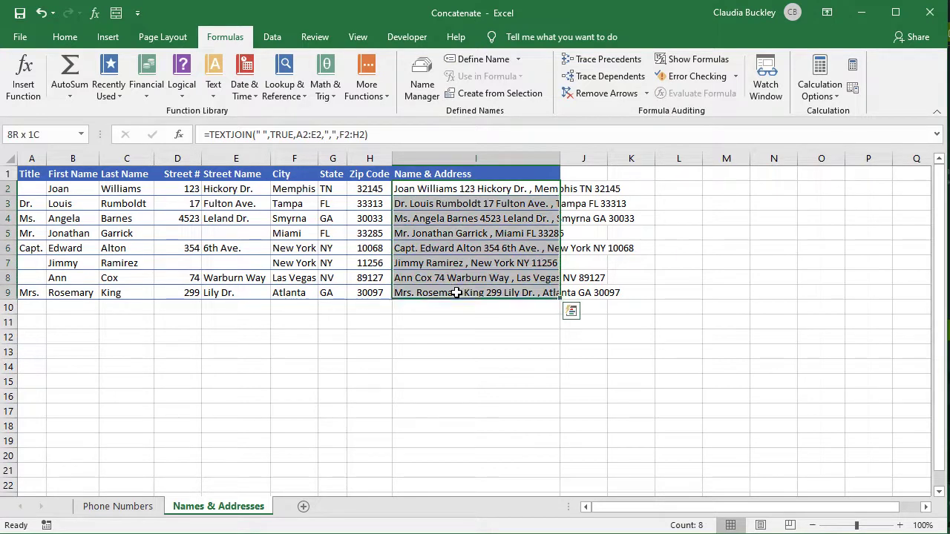
left_click(65, 39)
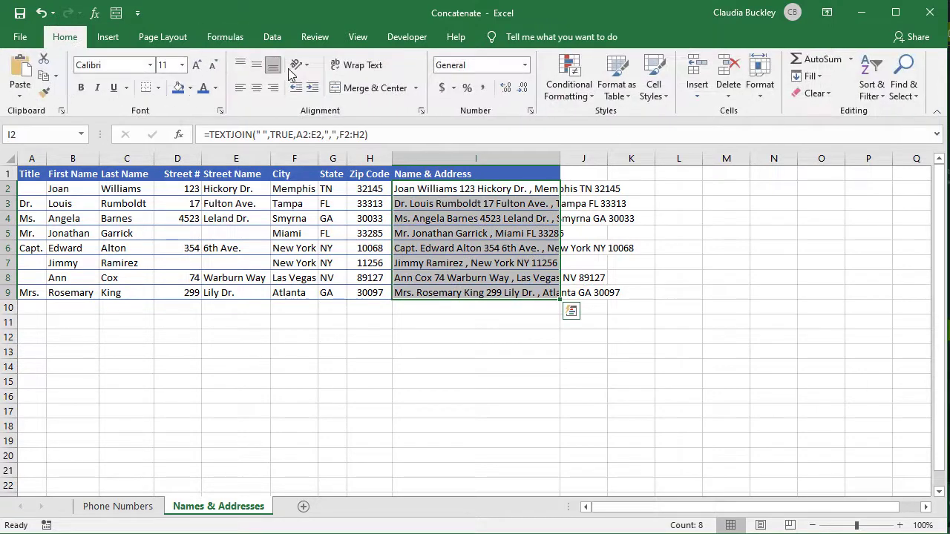
left_click(364, 67)
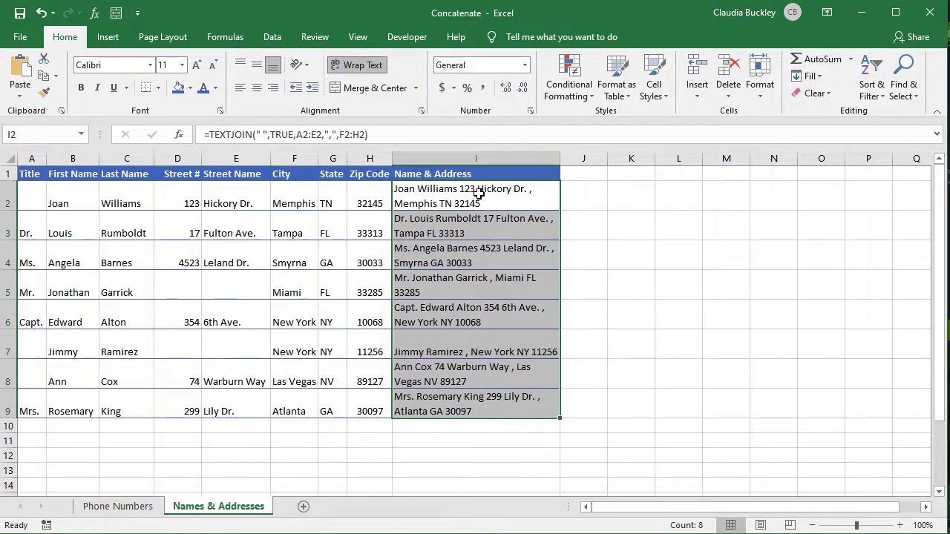
Step: Add C2,CHAR(10), to I2's TEXTJOIN formula so the name sits on its own line above the address
left_click(483, 188)
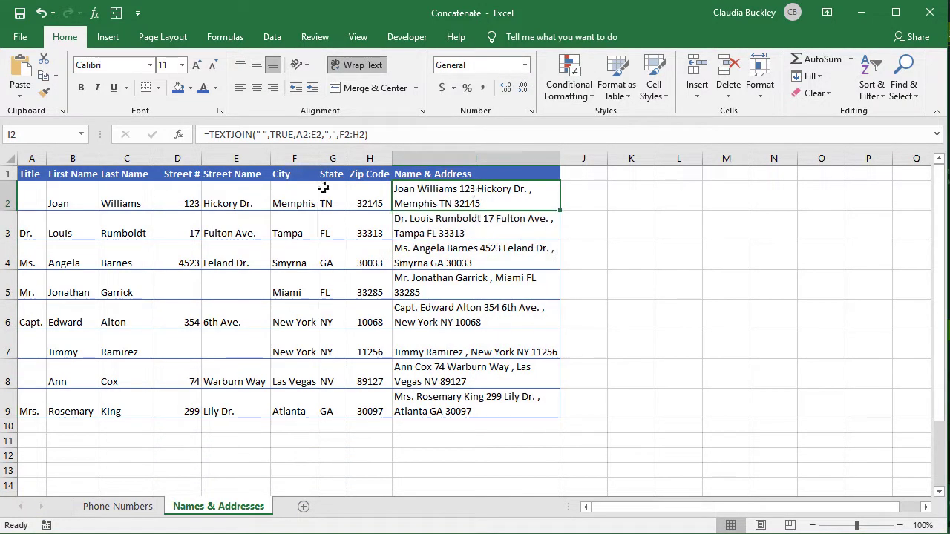
left_click(311, 135)
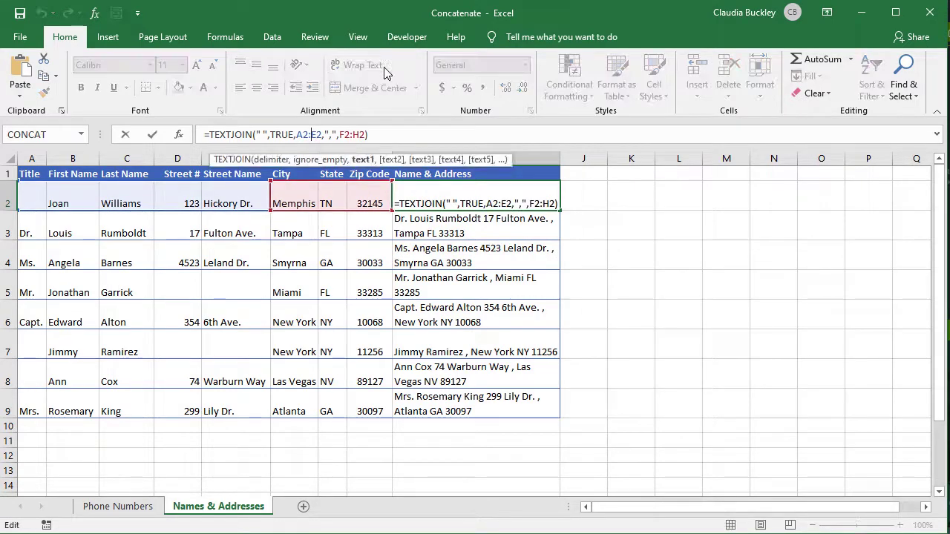
type("C2,")
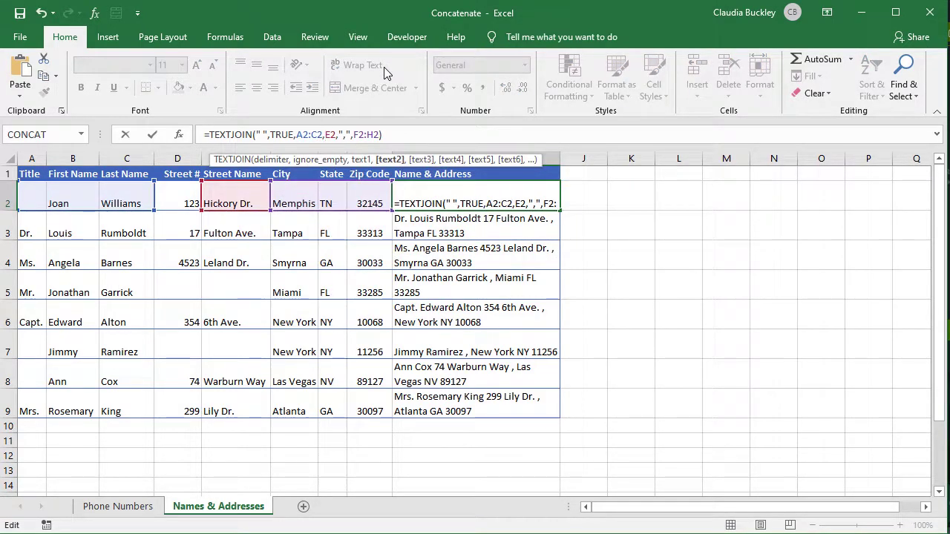
type("char(")
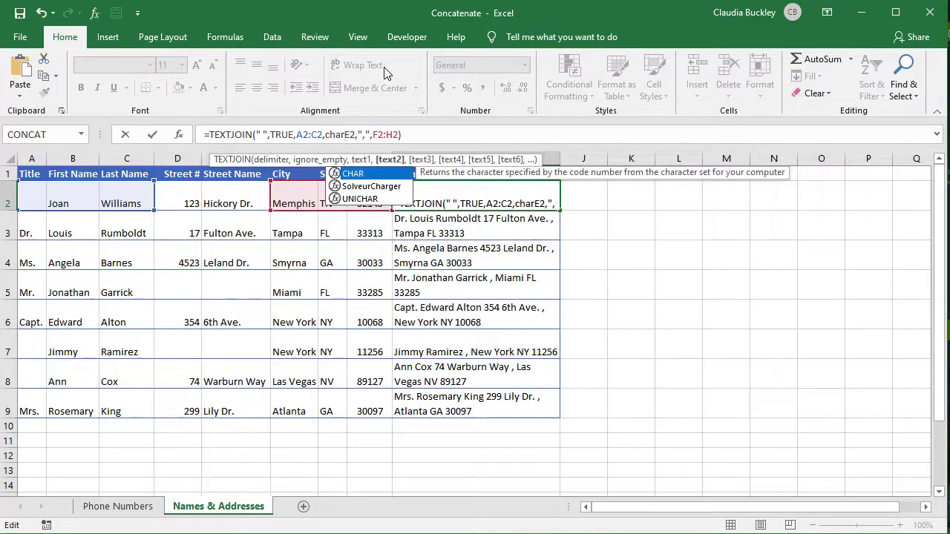
type("10)")
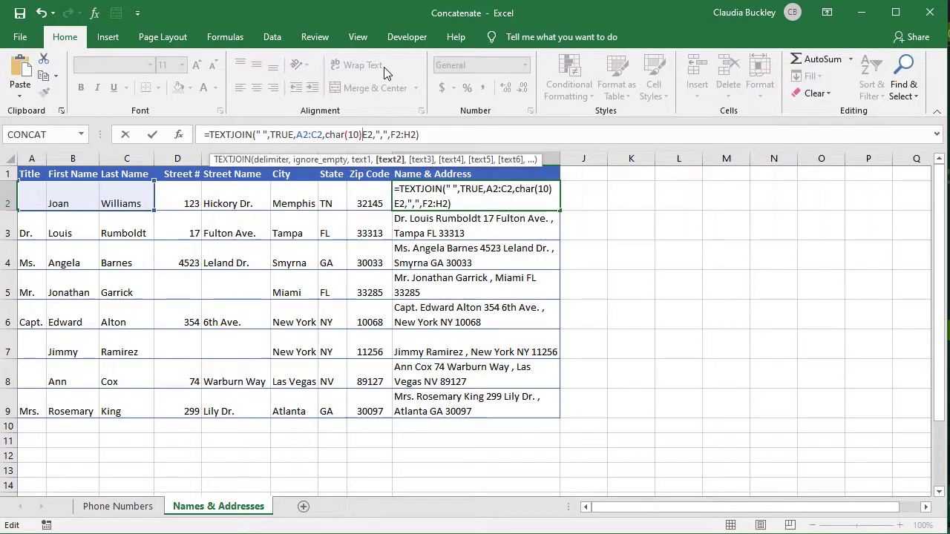
type(",")
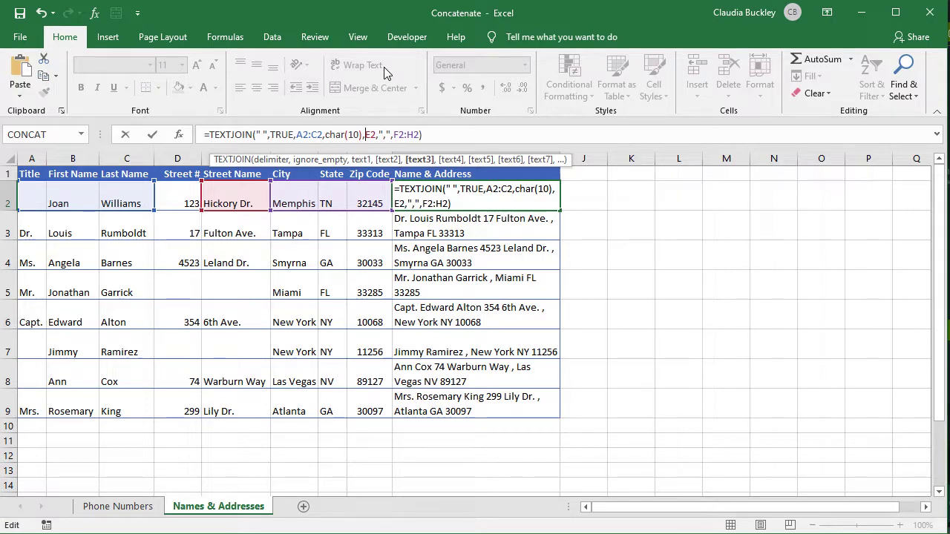
key("Return")
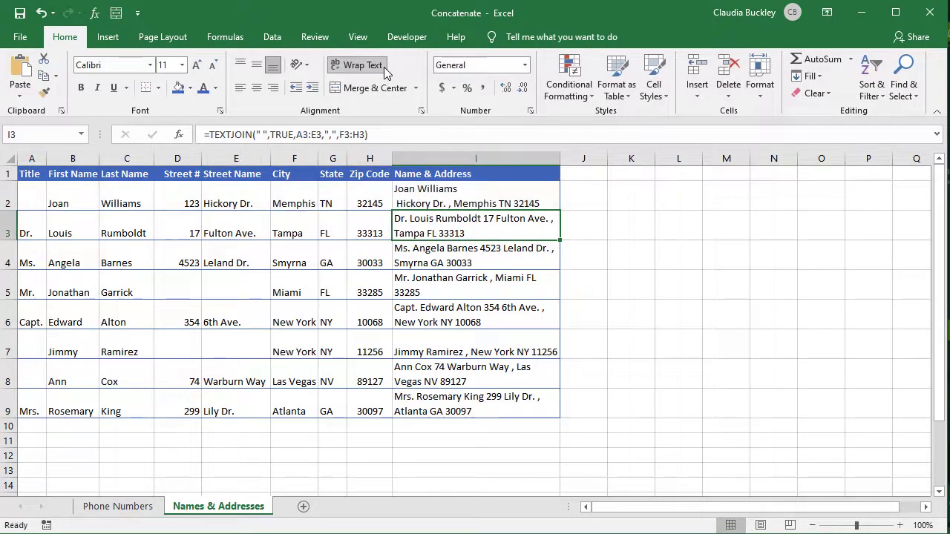
left_click(514, 202)
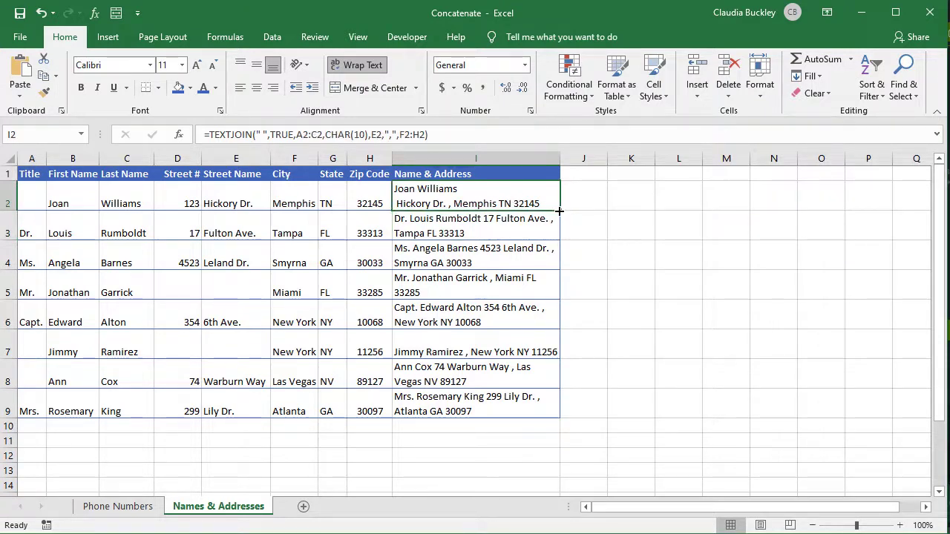